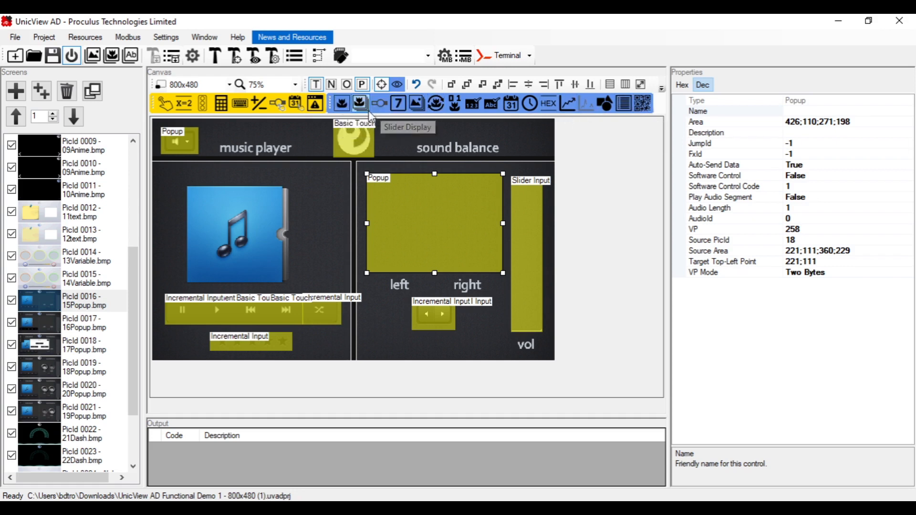
Open the 05Icon.bmp screen, toggle the controls' visibility setting and select the lowest battery's Dynamic Icon.
scroll(72, 190, up, 3)
click(86, 256)
click(395, 85)
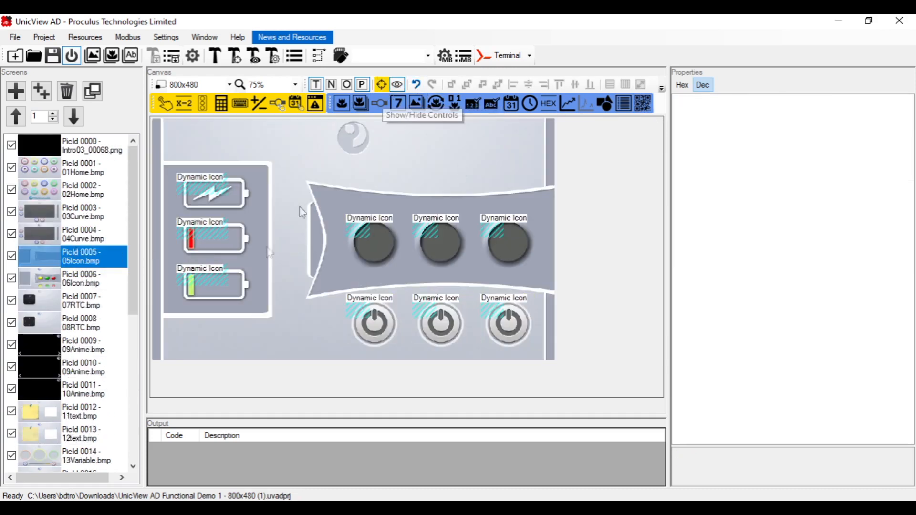
click(191, 276)
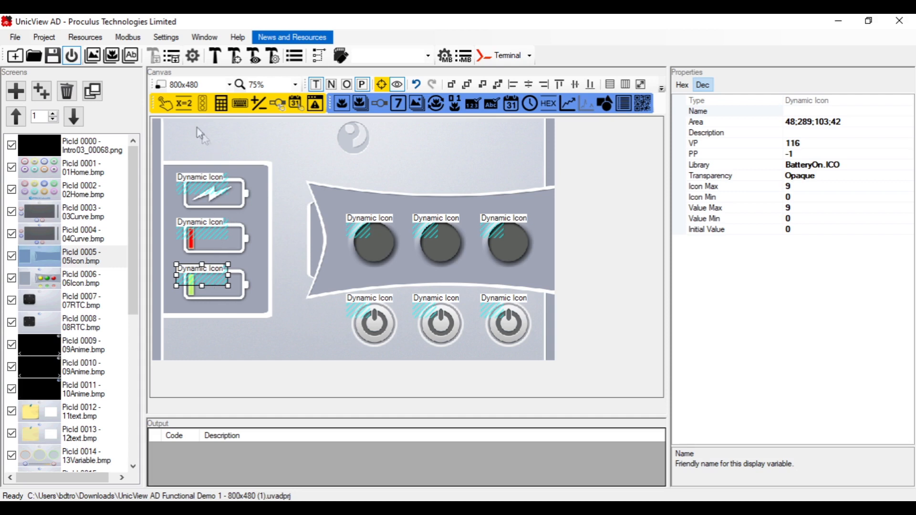
View the icons of the BatteryOff library in the icon resources and close the resource window.
click(111, 55)
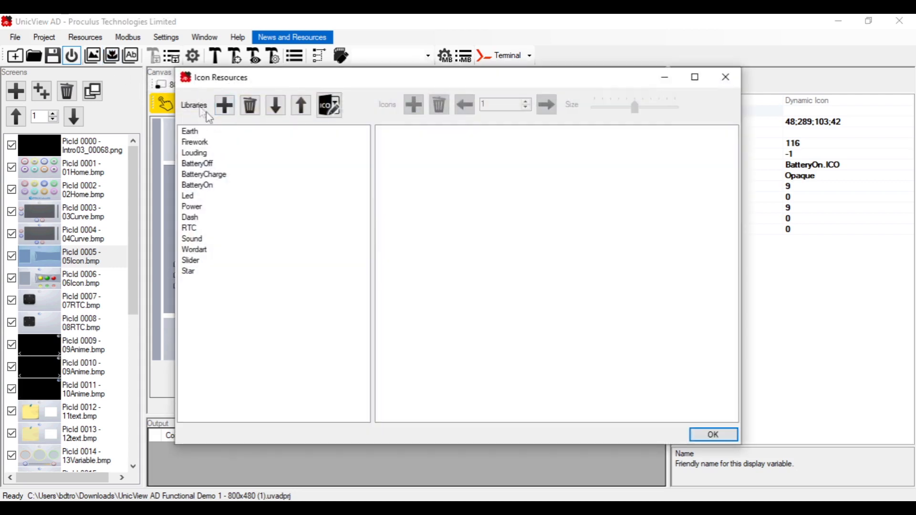
click(219, 163)
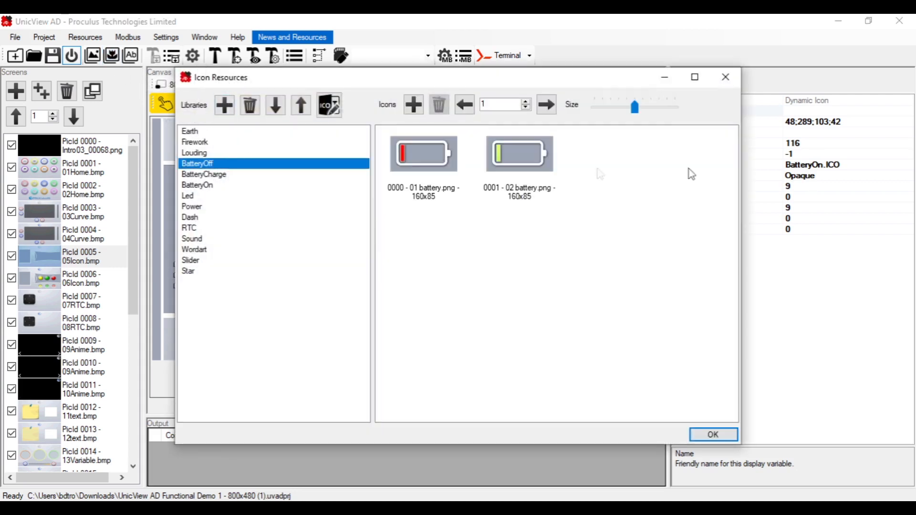
click(726, 77)
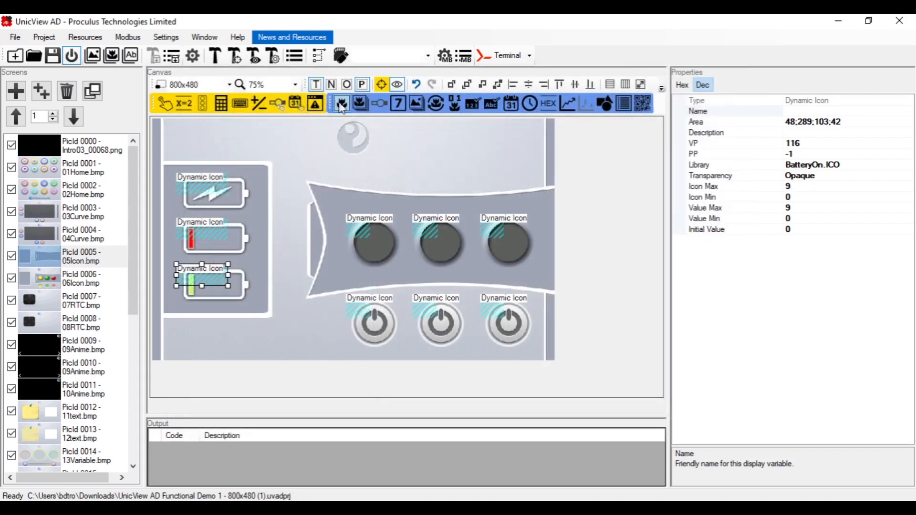
Draw a Dynamic Icon control in the empty area beside the battery panel and delete it.
click(341, 106)
drag(297, 145, 370, 195)
key(Delete)
Examine the VP and the available Library options of the lowest battery's Dynamic Icon.
click(221, 271)
click(806, 142)
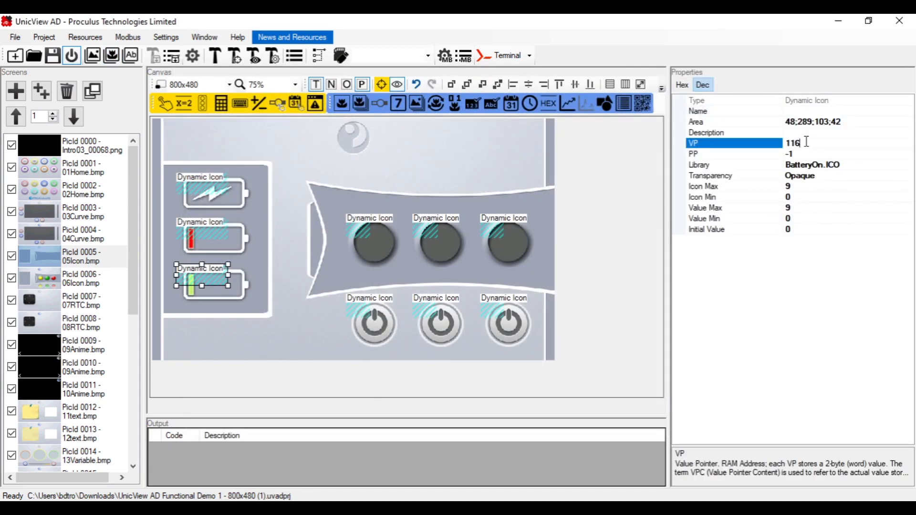
drag(807, 142, 768, 135)
click(734, 166)
click(908, 165)
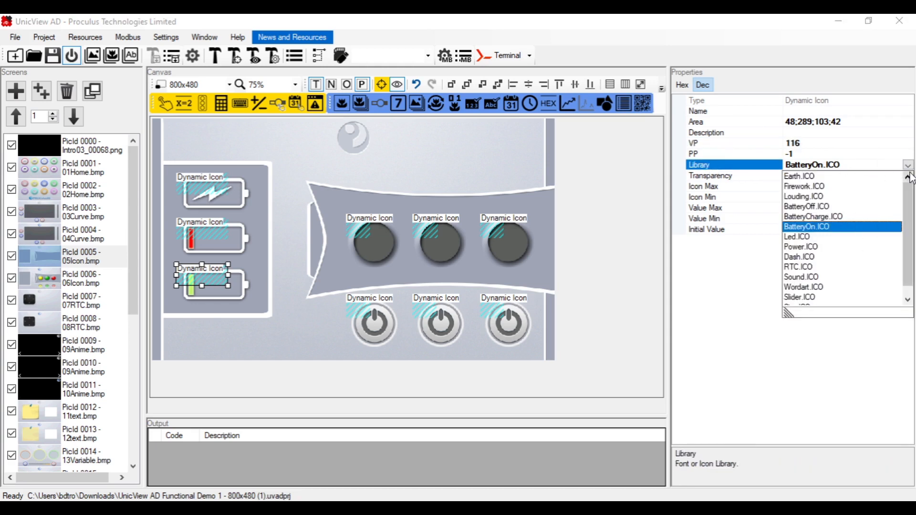
click(907, 165)
Examine the Transparency choices of the lowest battery's Dynamic Icon, keep Opaque and deselect the control.
click(828, 175)
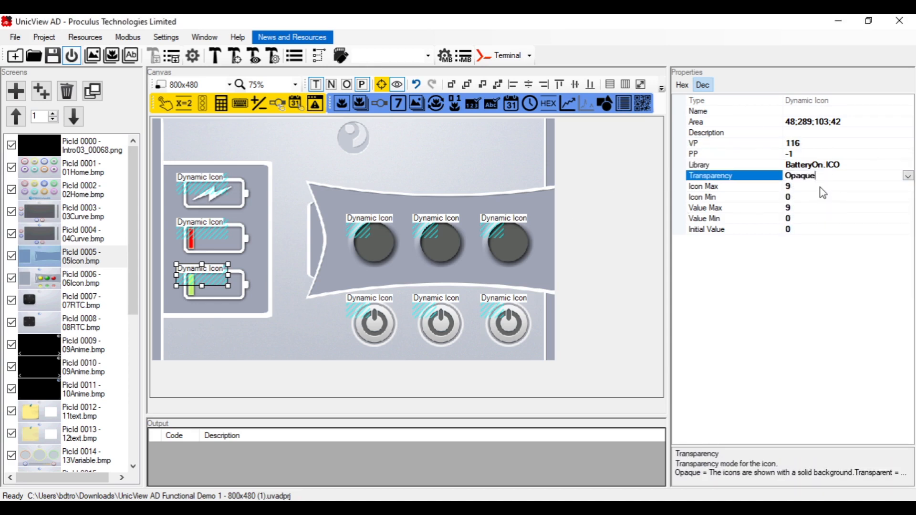
click(908, 176)
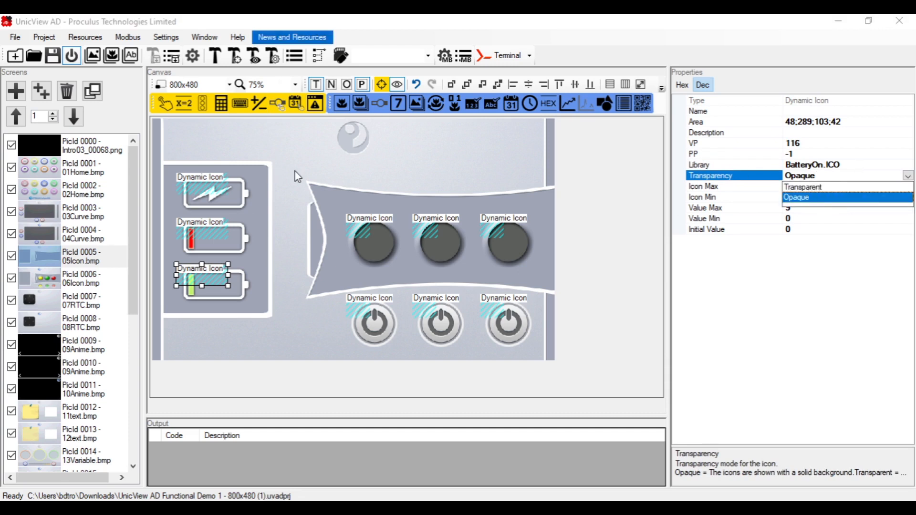
click(859, 197)
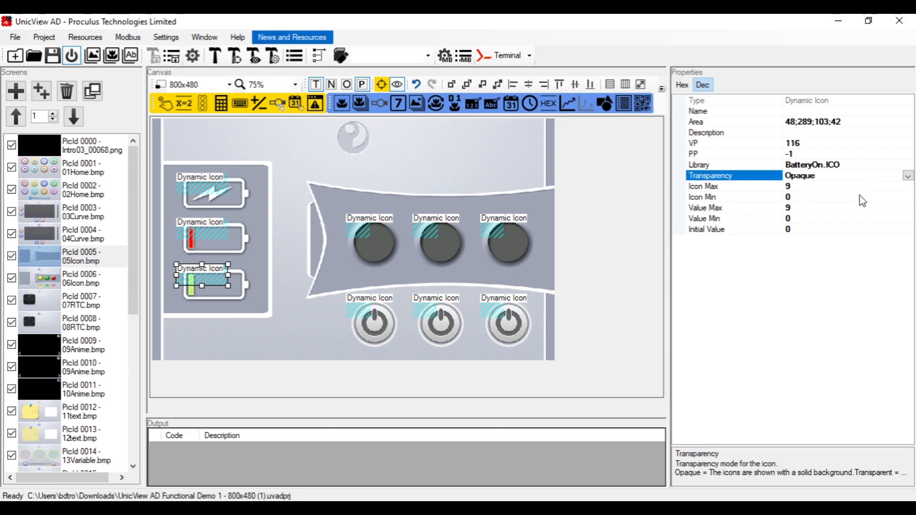
click(905, 176)
click(281, 205)
Check the battery images in the project's icon resources and close the resource window.
click(85, 36)
click(96, 53)
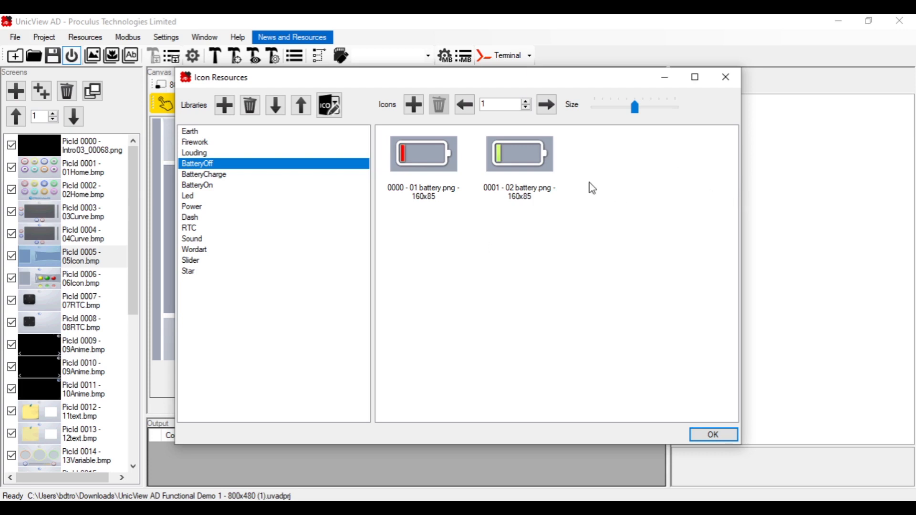
click(722, 76)
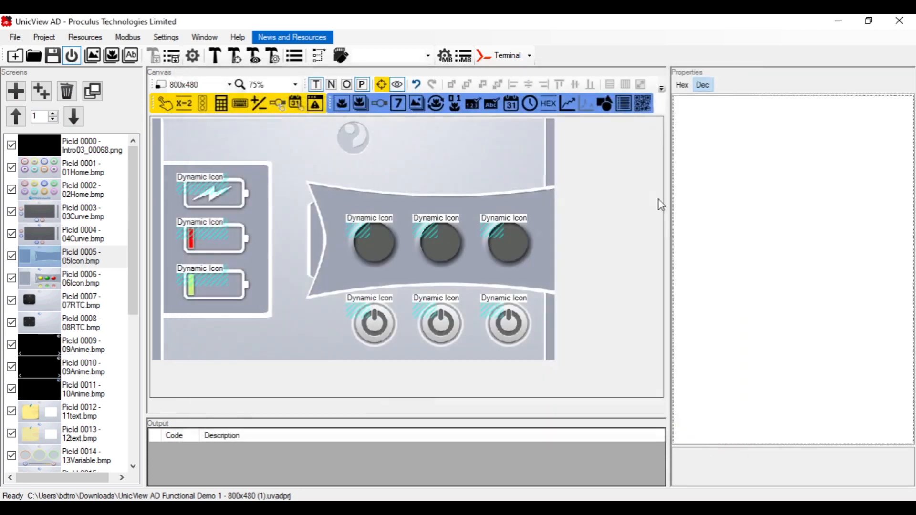
Review the lowest battery icon's Transparency options and its Icon Max and Icon Min properties.
click(843, 176)
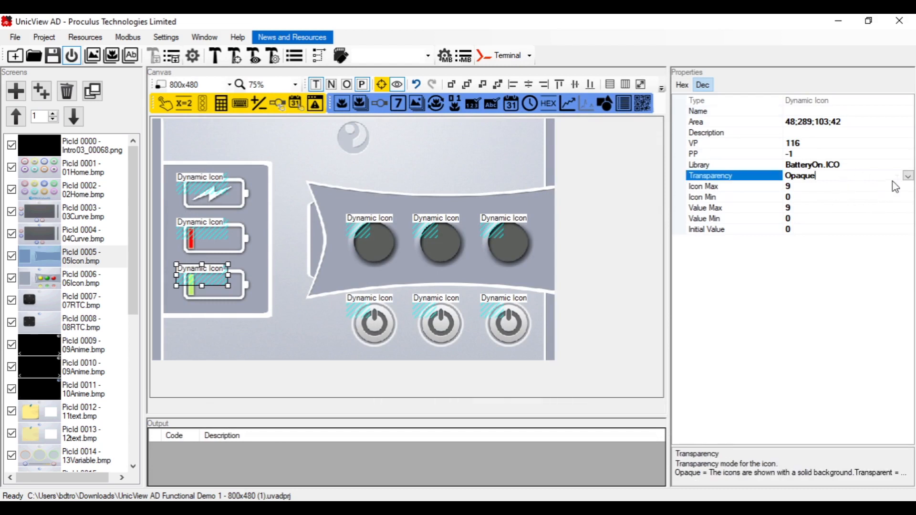
click(908, 175)
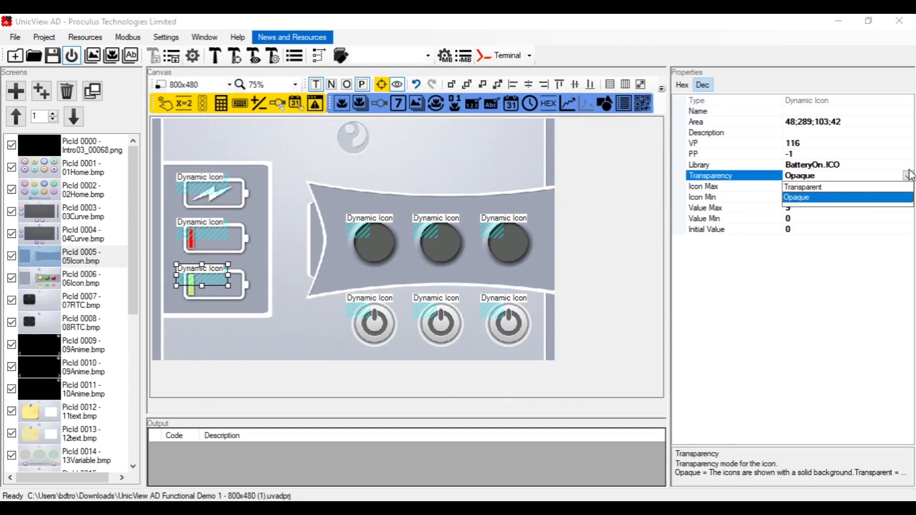
click(907, 175)
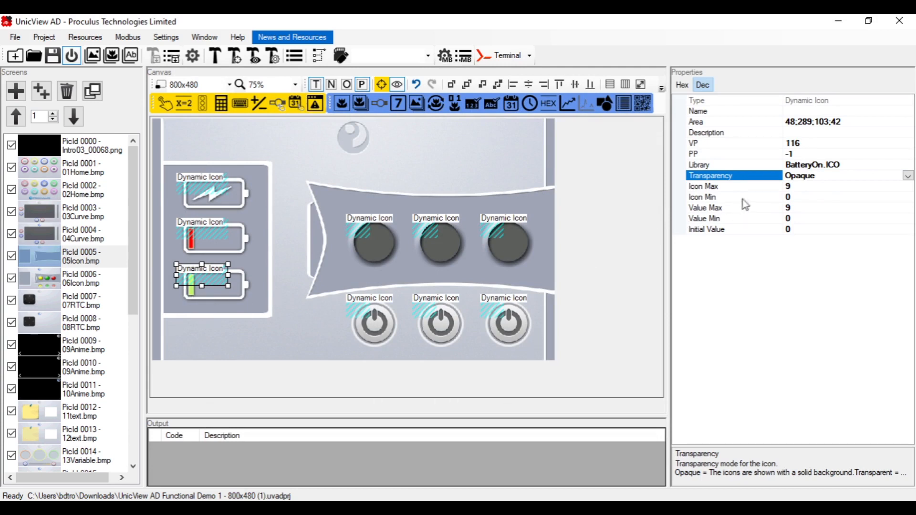
click(713, 186)
click(717, 198)
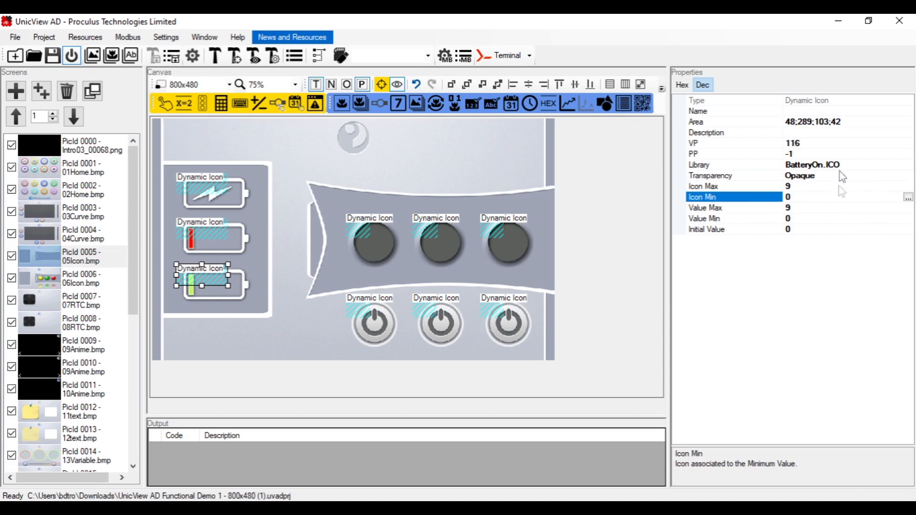
Set the lowest battery icon's Icon Max to 0003 - 04 B on.png from the icon resources.
click(902, 187)
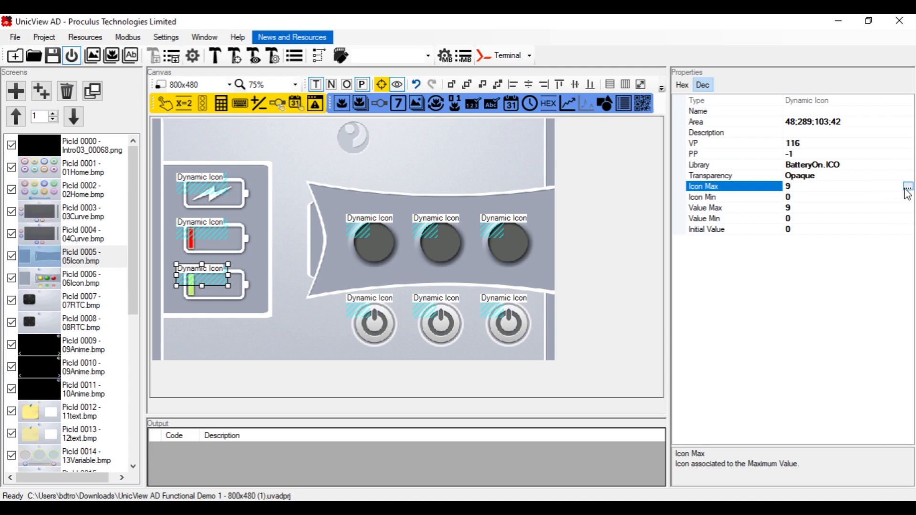
click(907, 187)
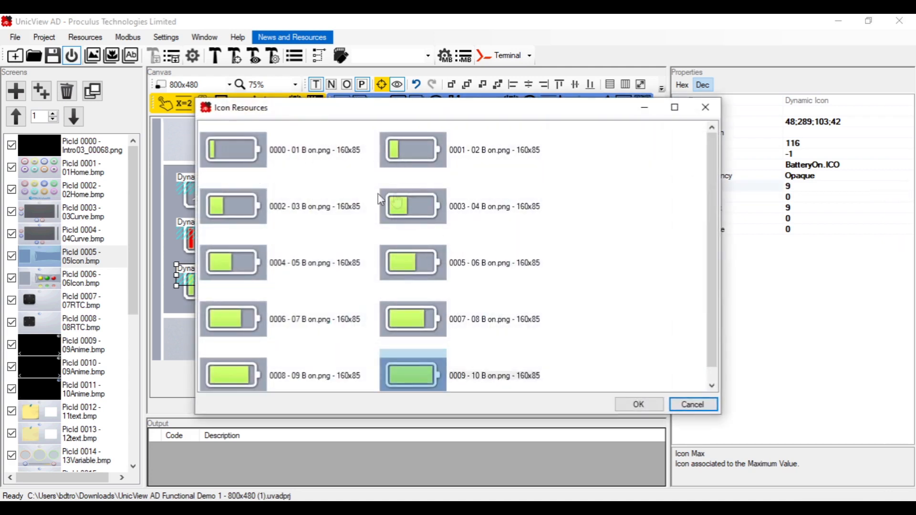
drag(563, 115, 556, 112)
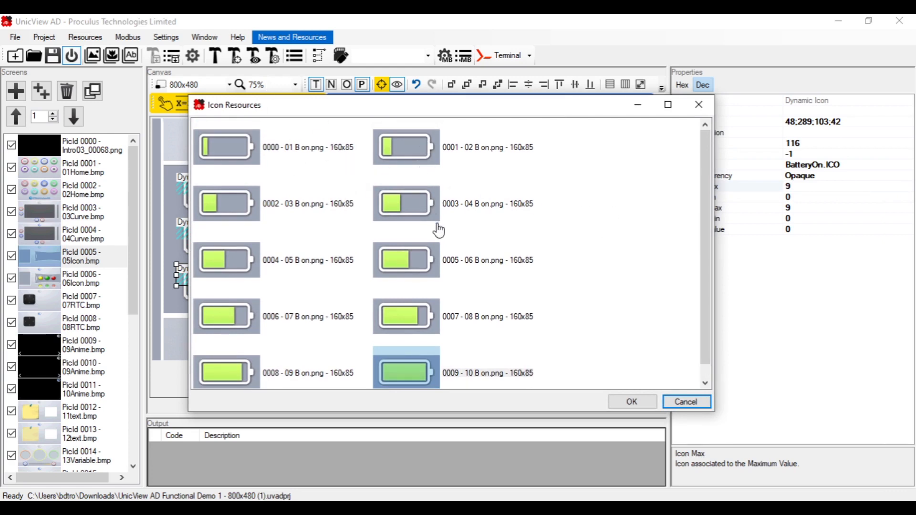
scroll(505, 310, down, 1)
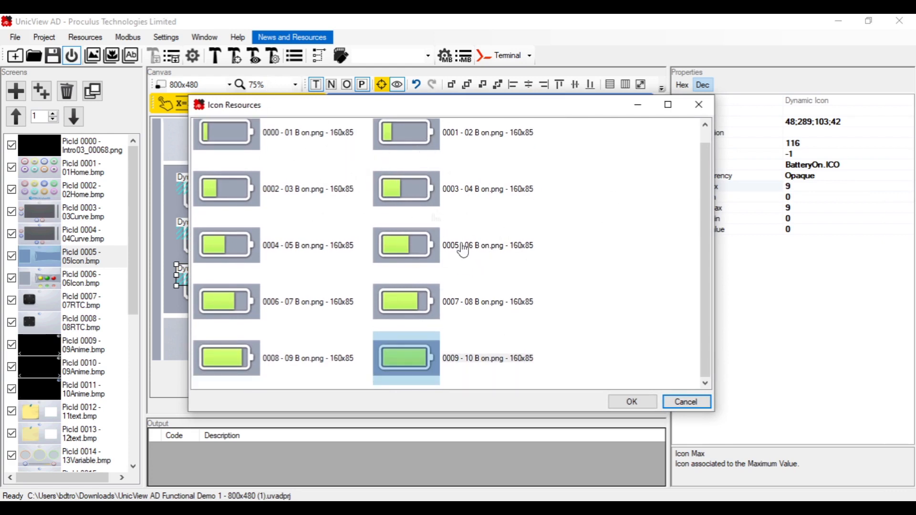
scroll(420, 234, up, 1)
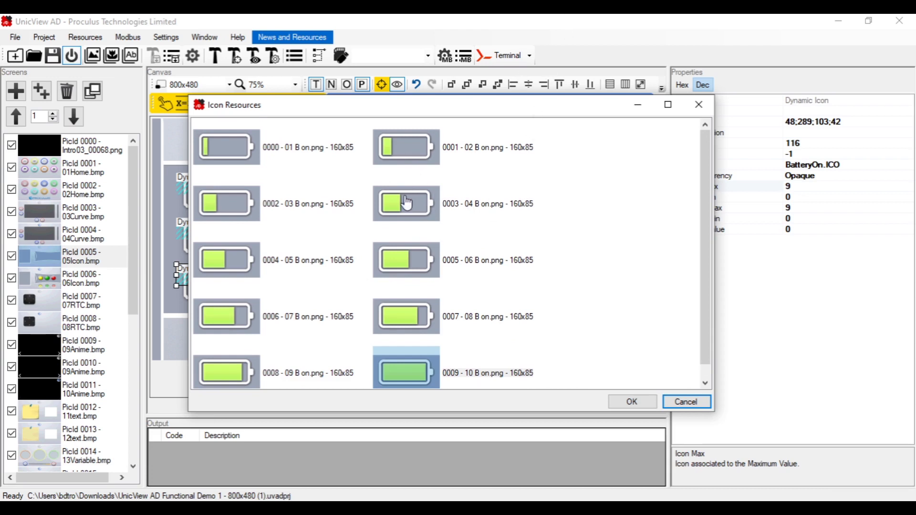
click(413, 215)
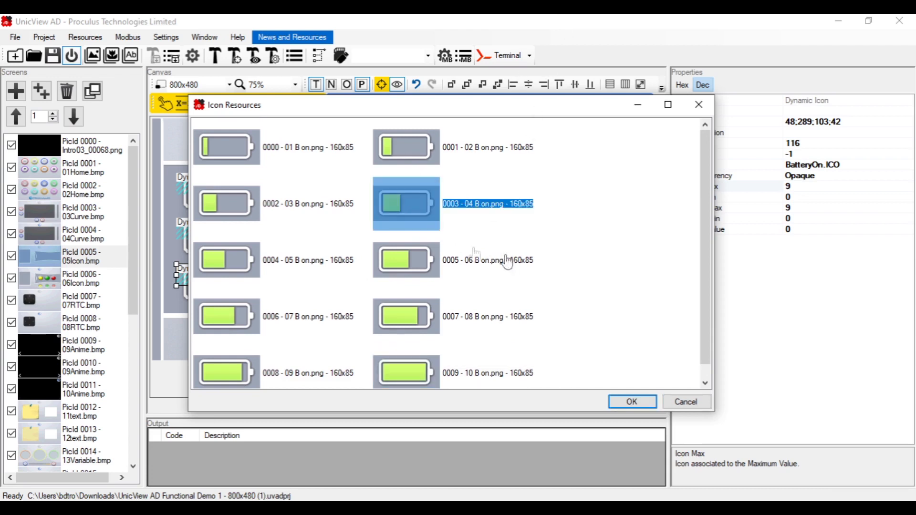
click(643, 398)
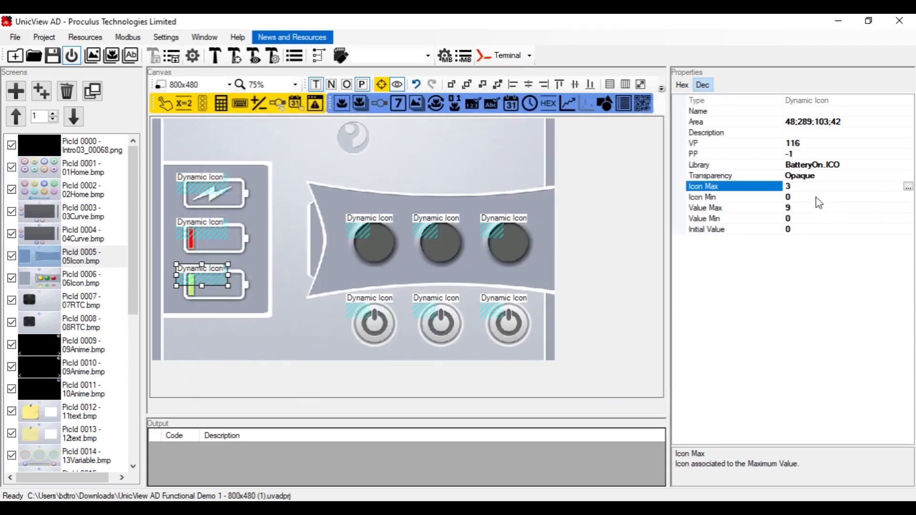
Set the lowest battery icon's Icon Max to the full battery image 0009 - 10 B on.png.
click(875, 197)
click(908, 187)
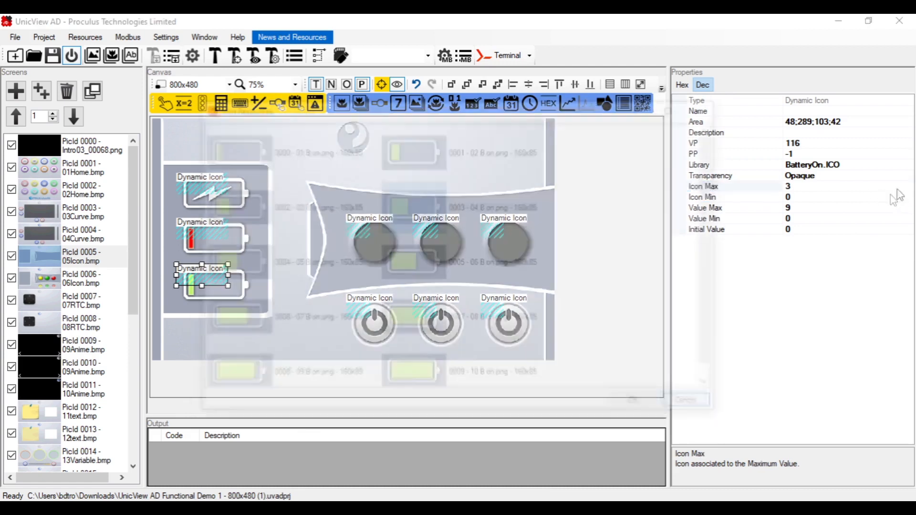
click(908, 186)
click(463, 372)
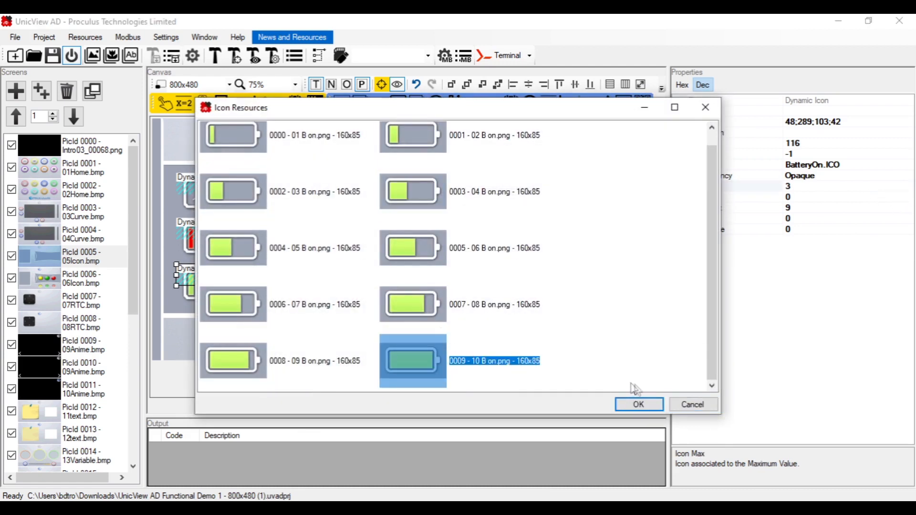
click(625, 403)
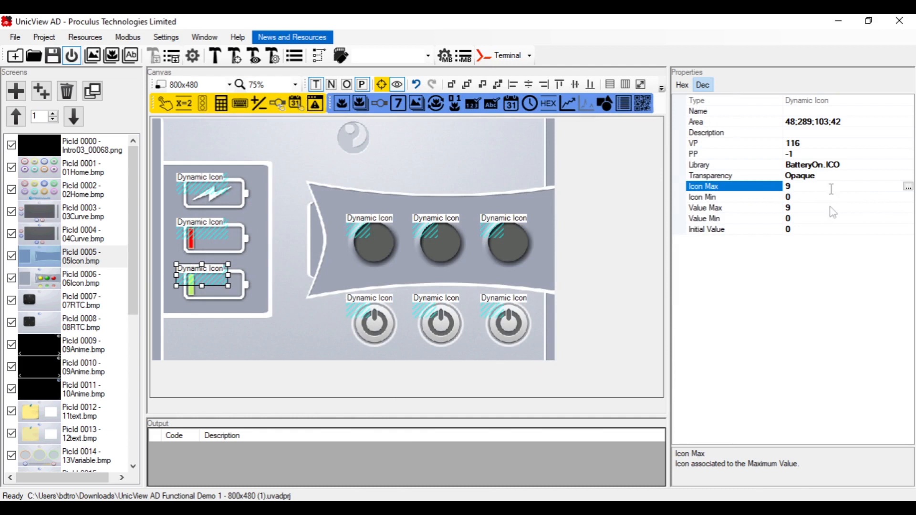
Examine the battery icon's Icon Max image choices and its Icon Min, Value Max, Value Min and VP properties.
click(907, 186)
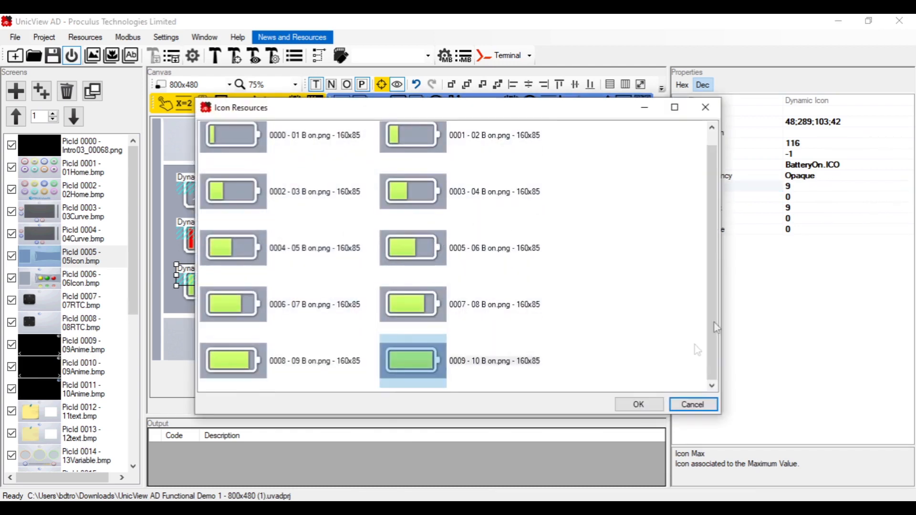
click(706, 108)
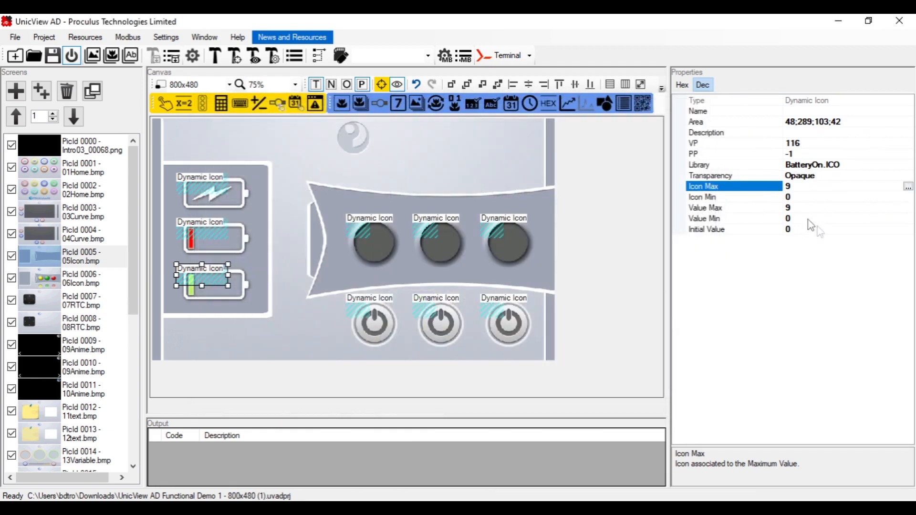
click(784, 198)
click(732, 210)
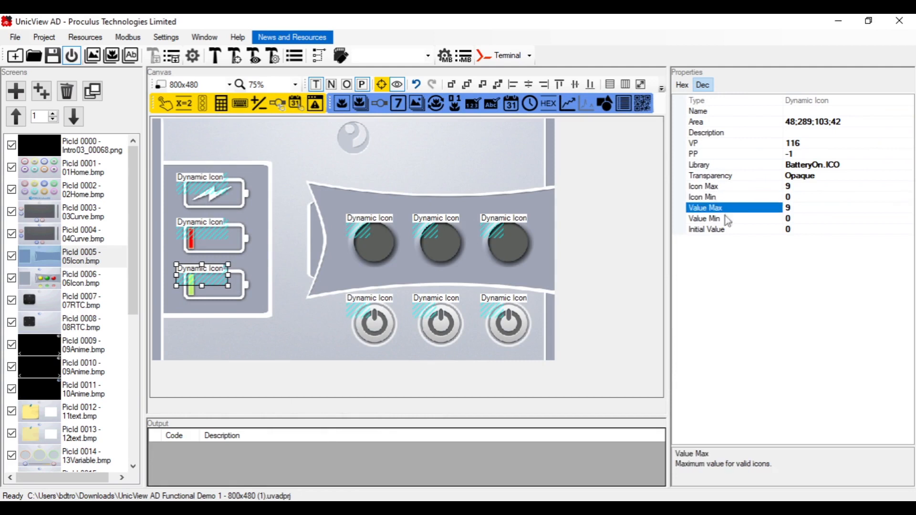
click(722, 220)
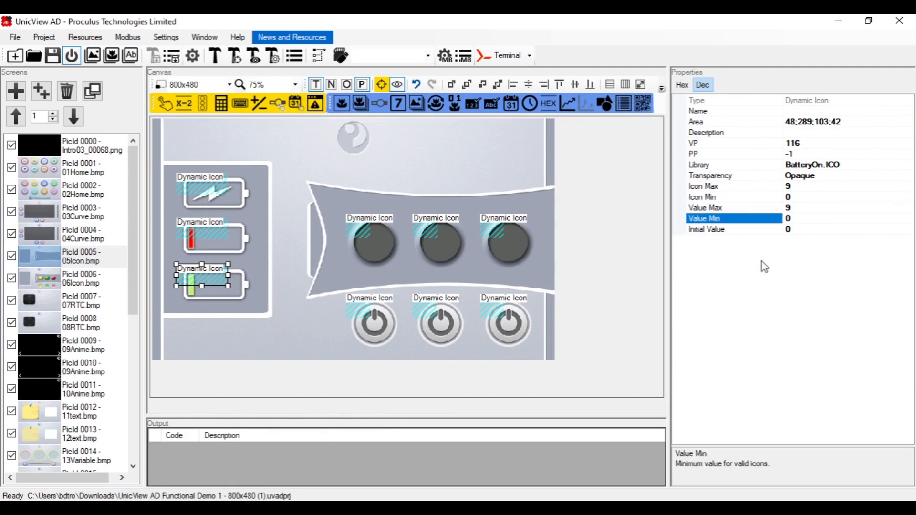
click(739, 209)
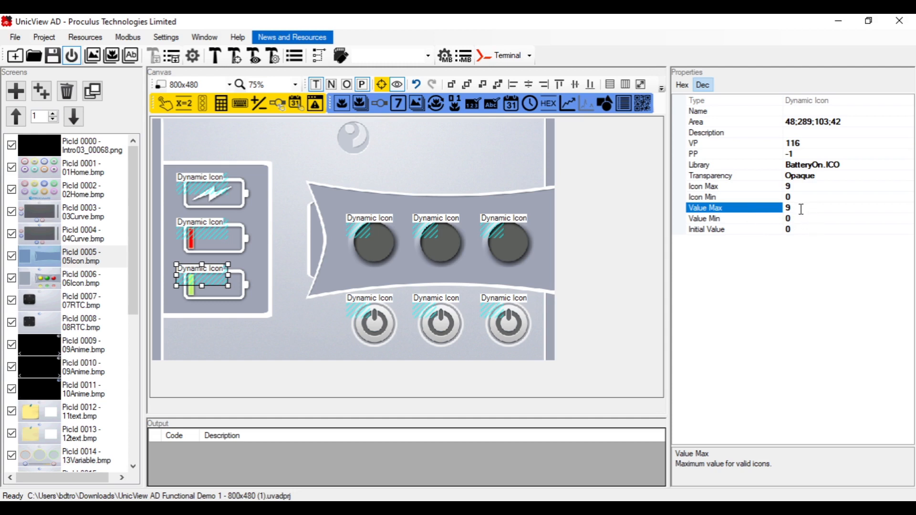
key(Down)
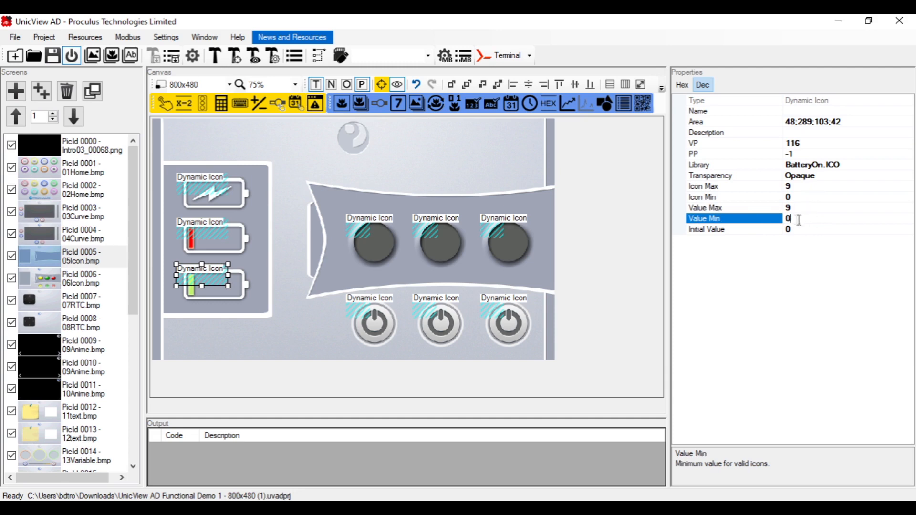
click(811, 143)
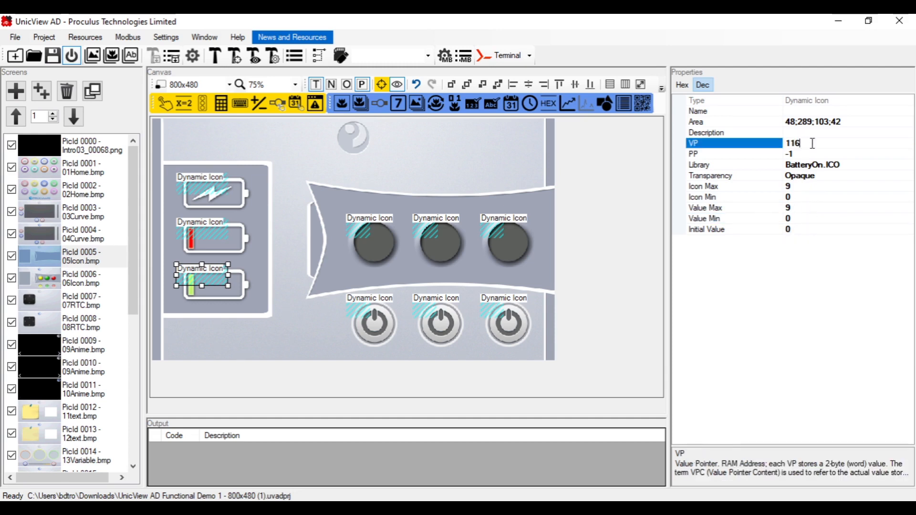
click(801, 197)
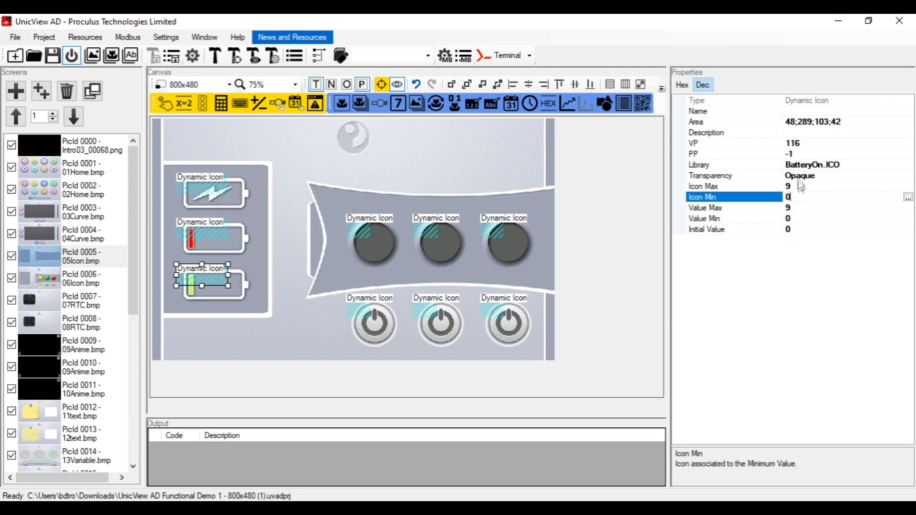
click(798, 217)
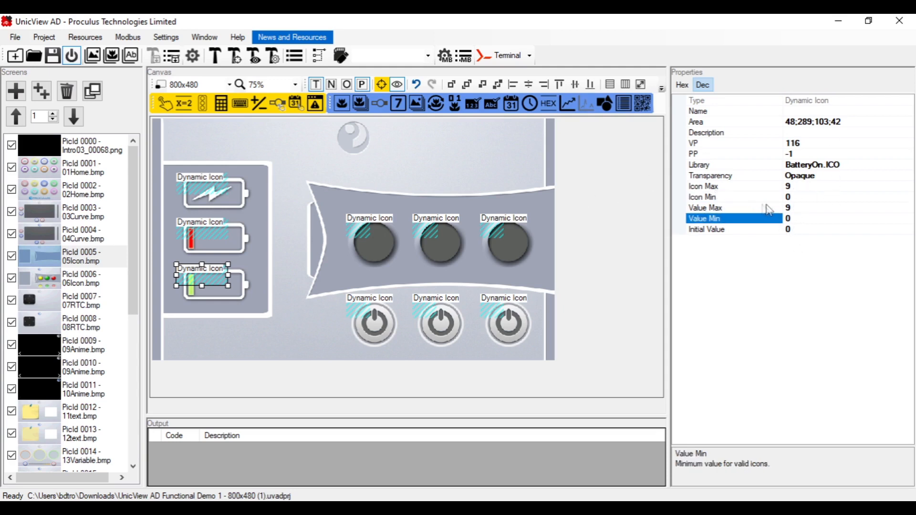
Review how the lowest battery icon's Value Max and Value Min correspond to its Icon Min, and deselect the icon.
click(796, 208)
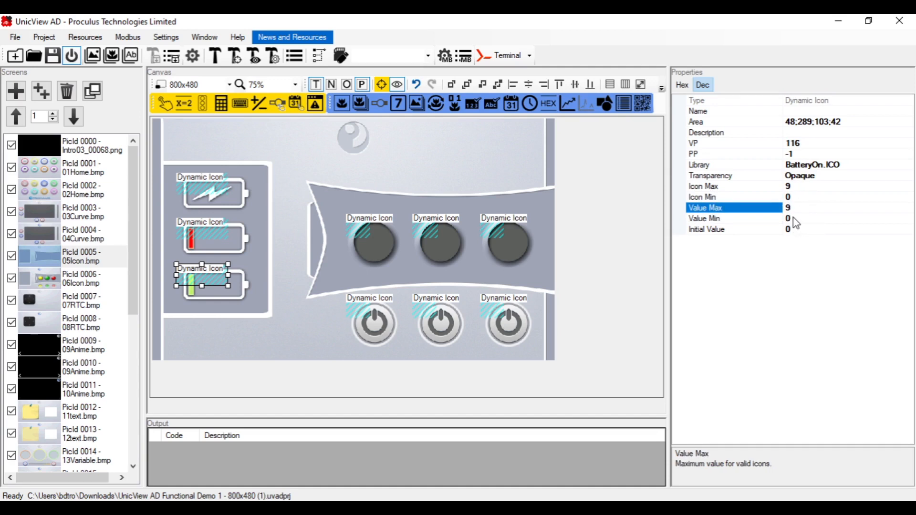
click(793, 218)
click(796, 207)
click(796, 197)
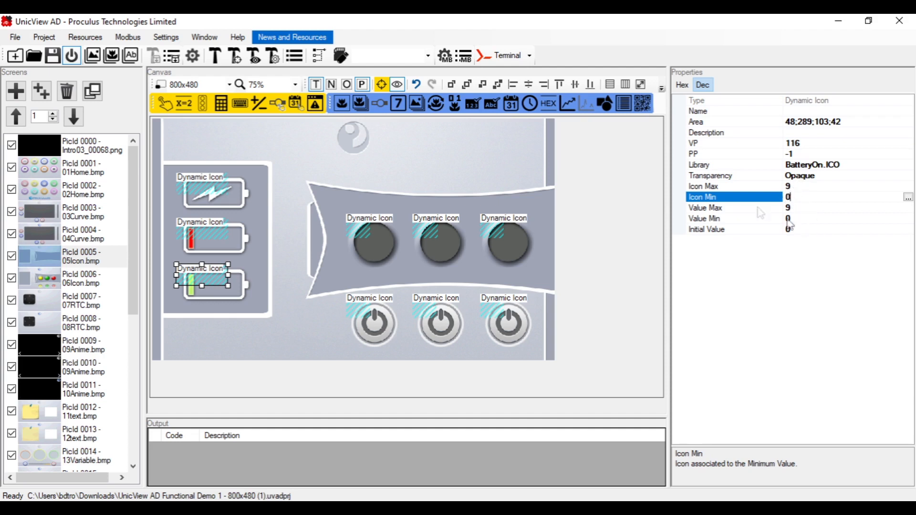
click(733, 208)
click(736, 219)
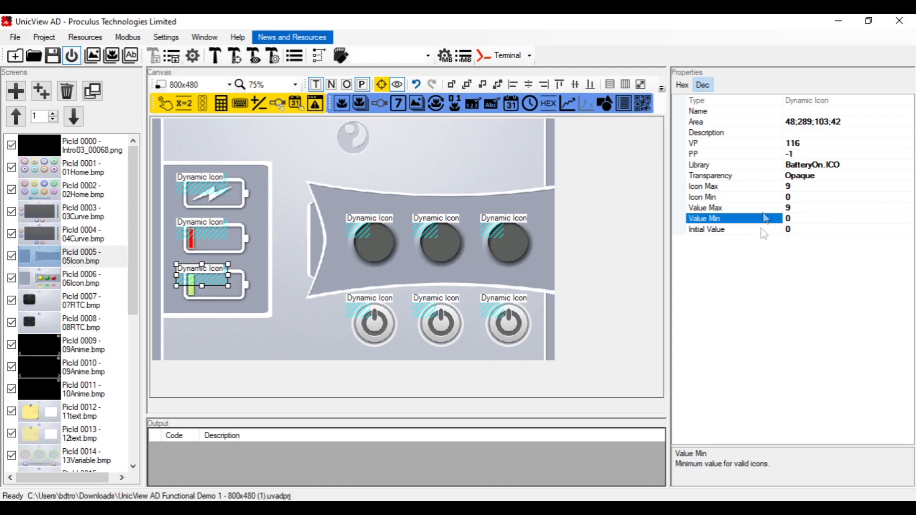
click(320, 185)
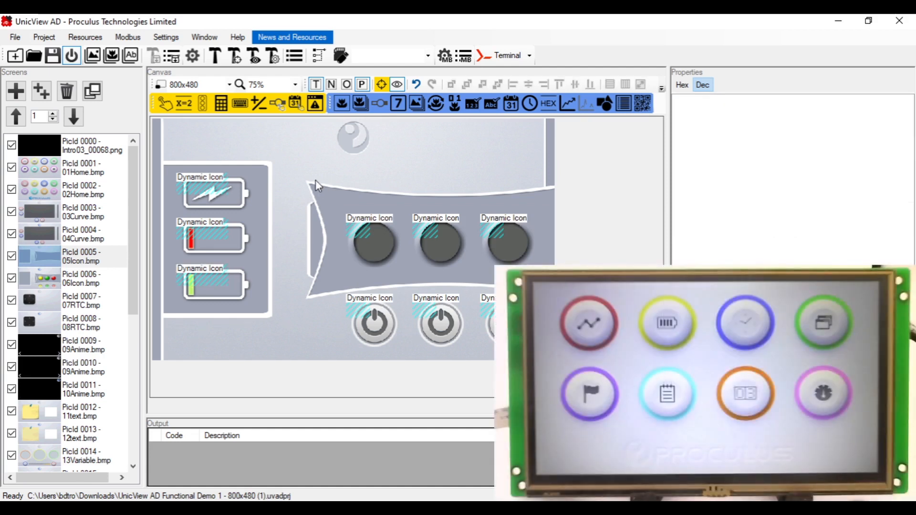
Show the touch controls on the canvas and compare the VP of the lowest Incremental Input and its battery Dynamic Icon.
click(380, 86)
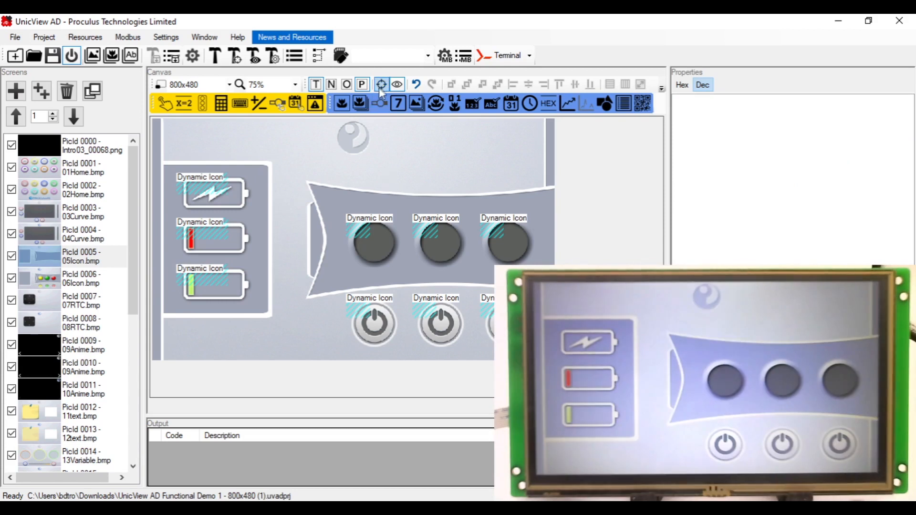
click(173, 270)
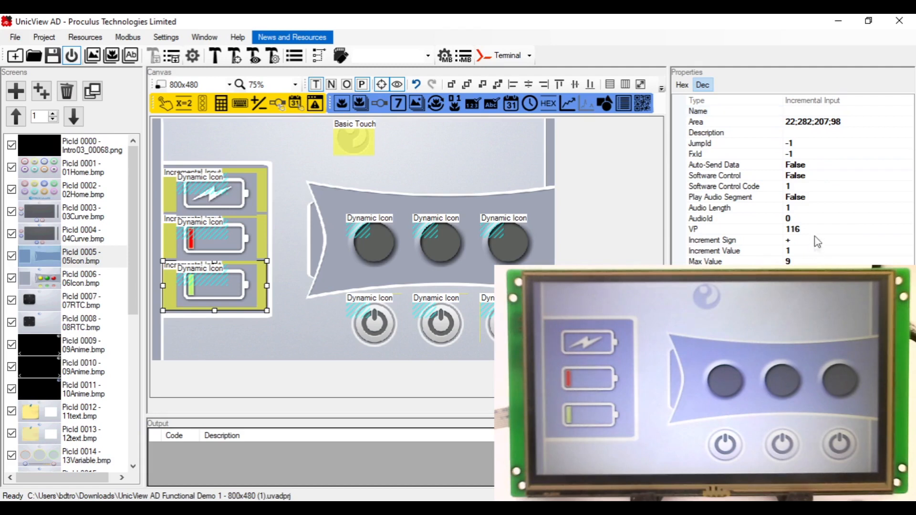
click(186, 272)
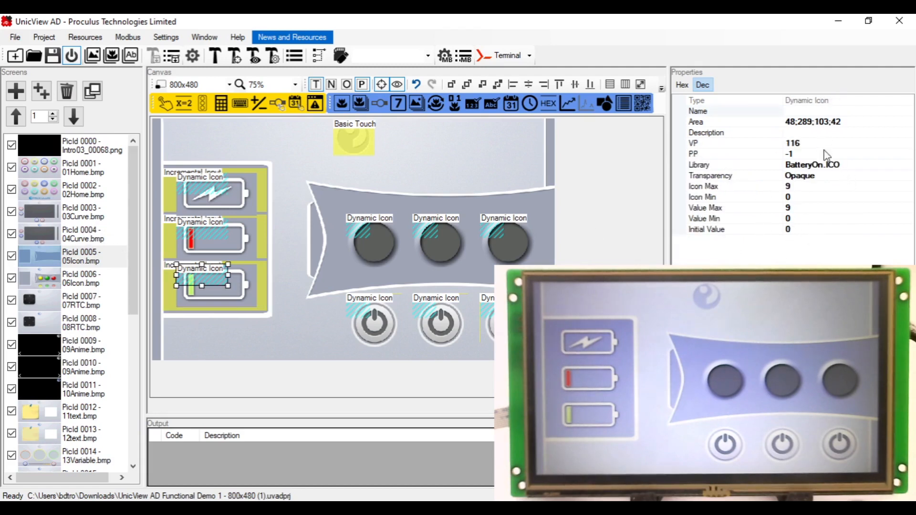
click(803, 134)
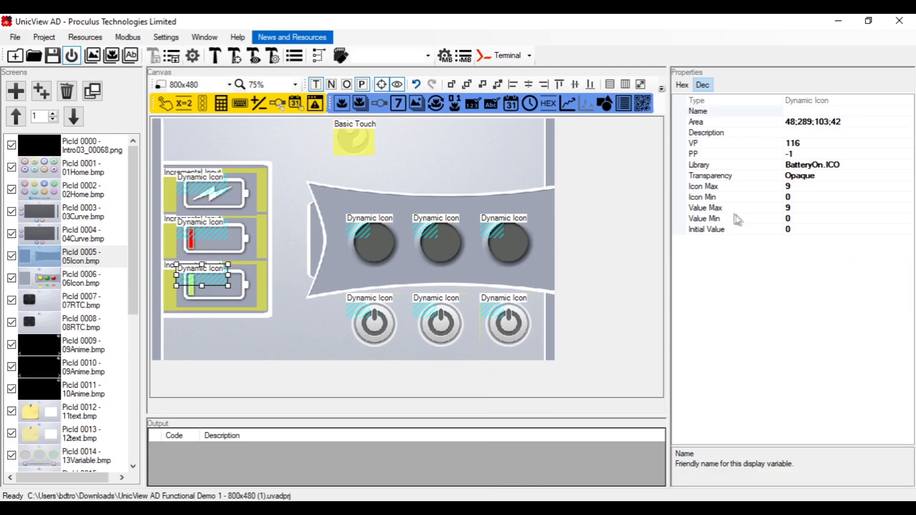
Set the lowest battery icon's Initial Value to 9, check its VP property, and deselect the icon.
click(738, 219)
click(712, 230)
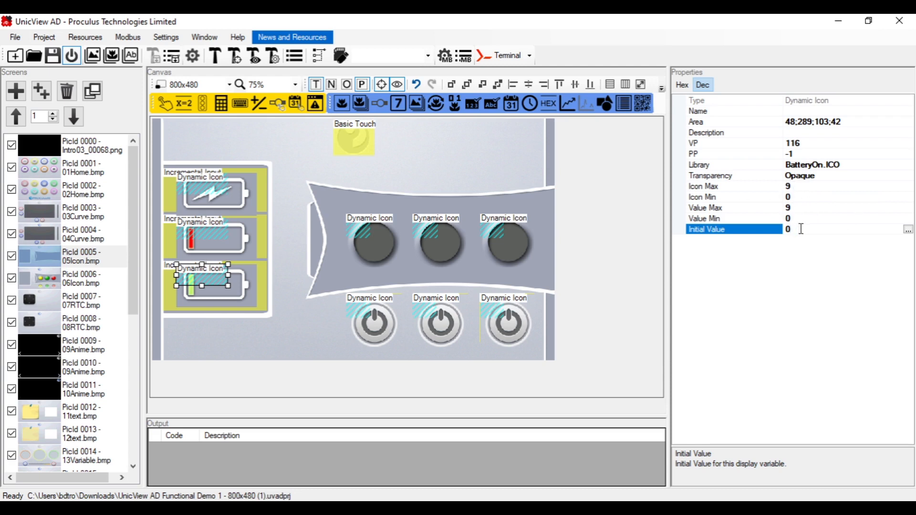
text(9)
double_click(786, 229)
click(809, 142)
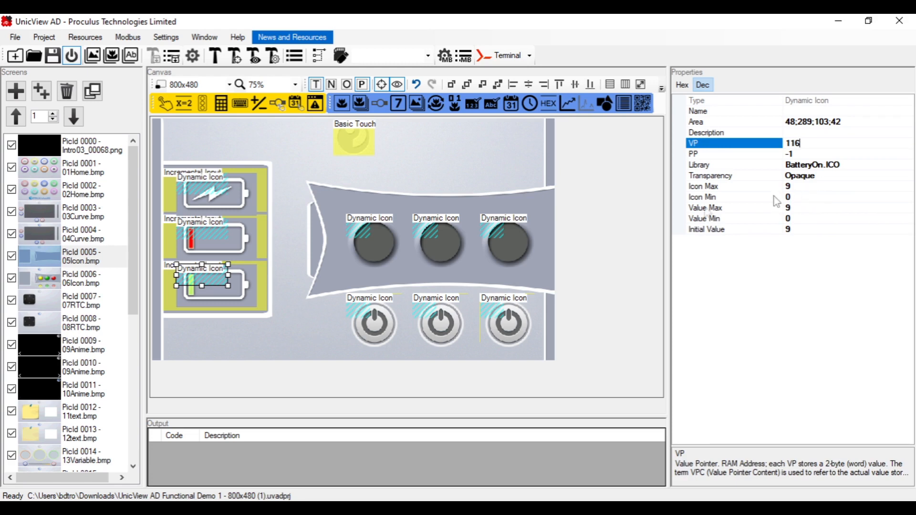
click(323, 155)
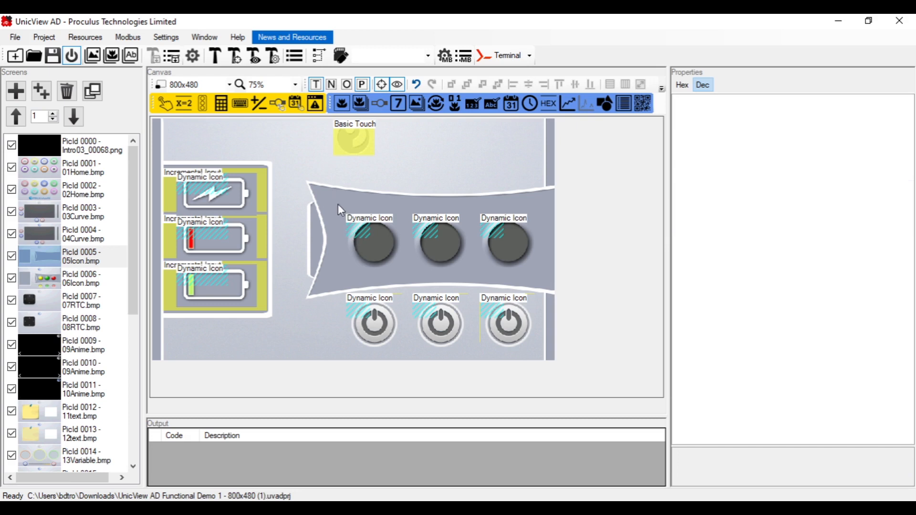
Highlight the six LED and power icons together, and open the PicId 0009 09Anime.bmp screen with its Animated Icon selected.
drag(328, 225, 548, 357)
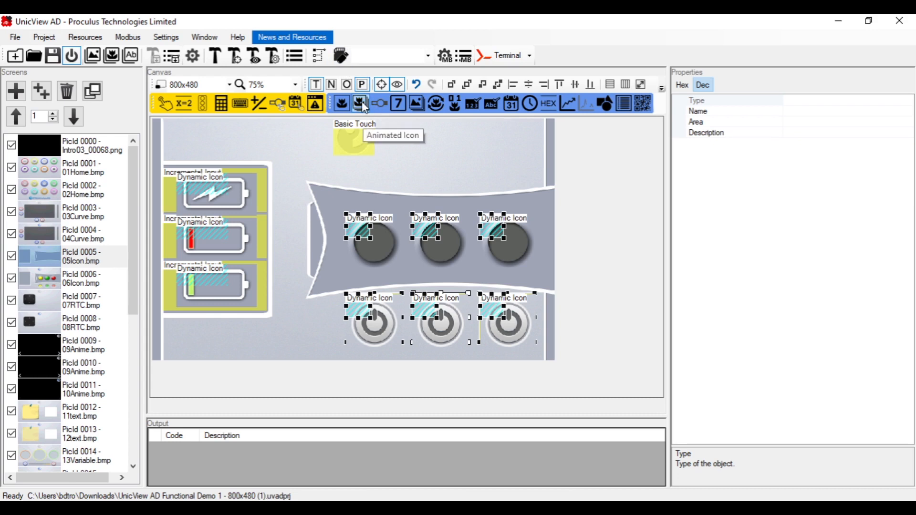
click(86, 346)
click(339, 206)
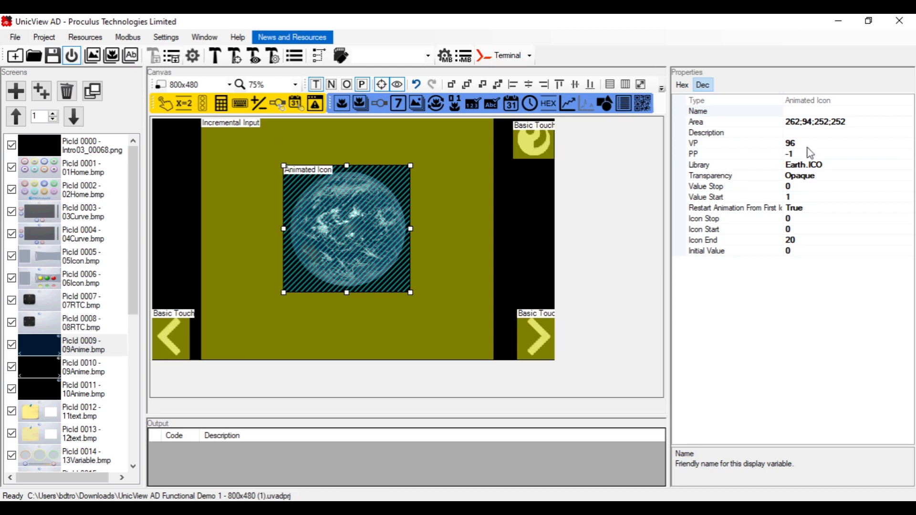
Inspect the frame images of the Earth library in the icon resources, including the first frame, and close the resources.
click(111, 55)
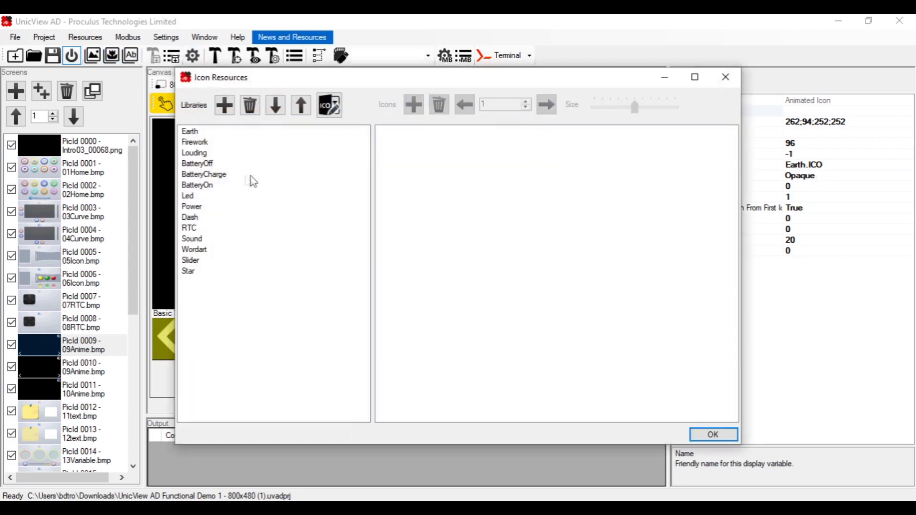
click(217, 131)
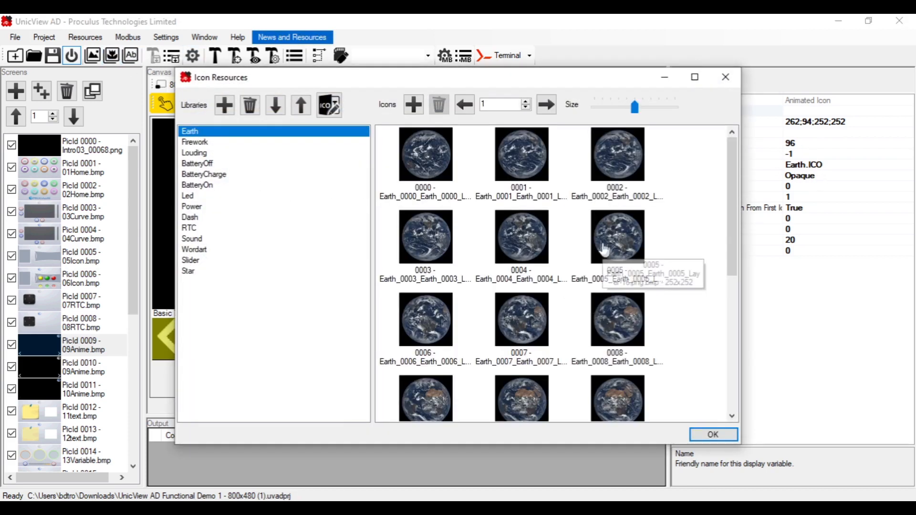
click(419, 157)
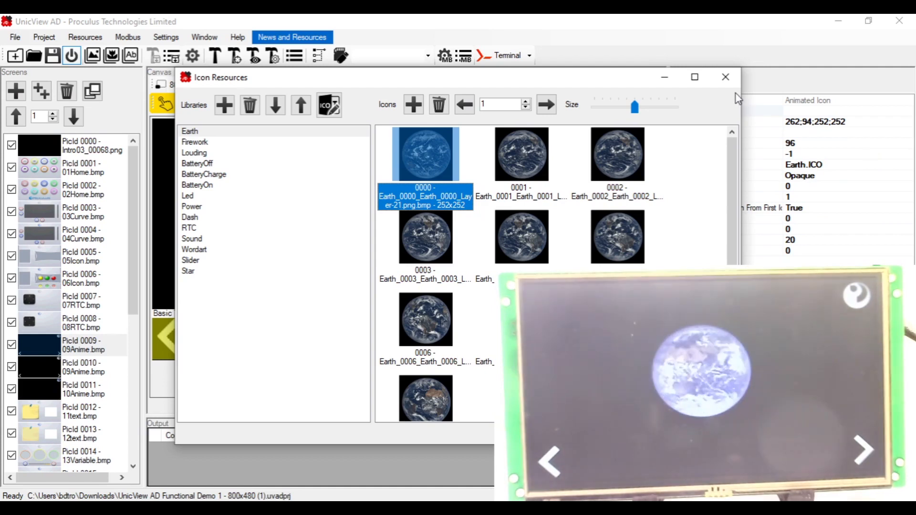
click(726, 76)
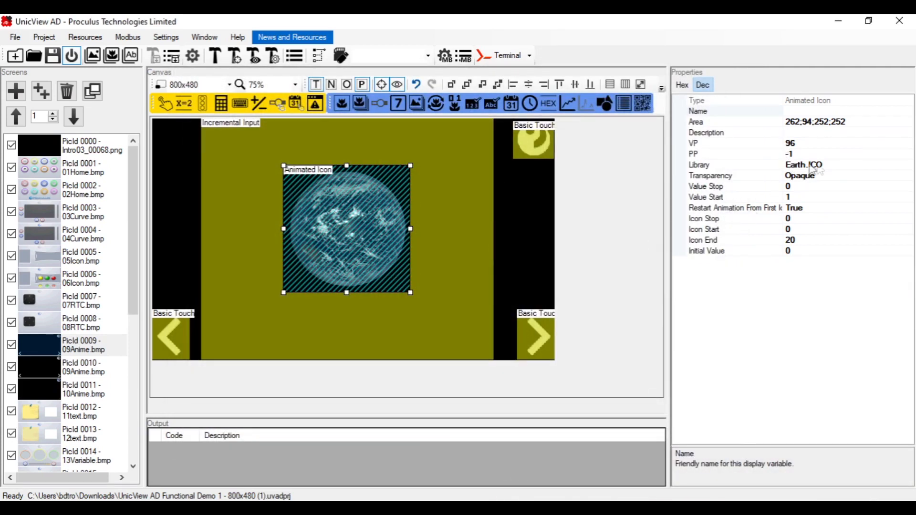
Review the Earth Animated Icon's VP, PP and Library properties and its Transparency options, keeping Opaque.
click(802, 143)
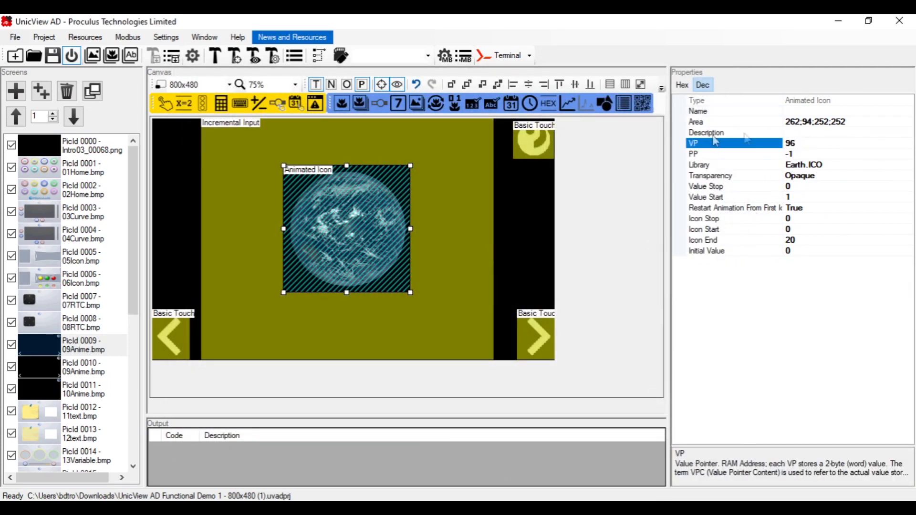
key(Down)
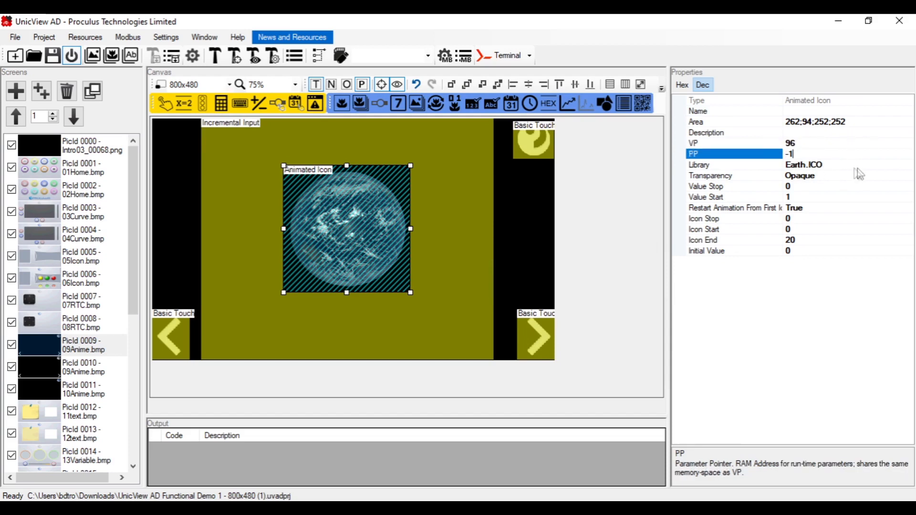
key(Down)
click(863, 176)
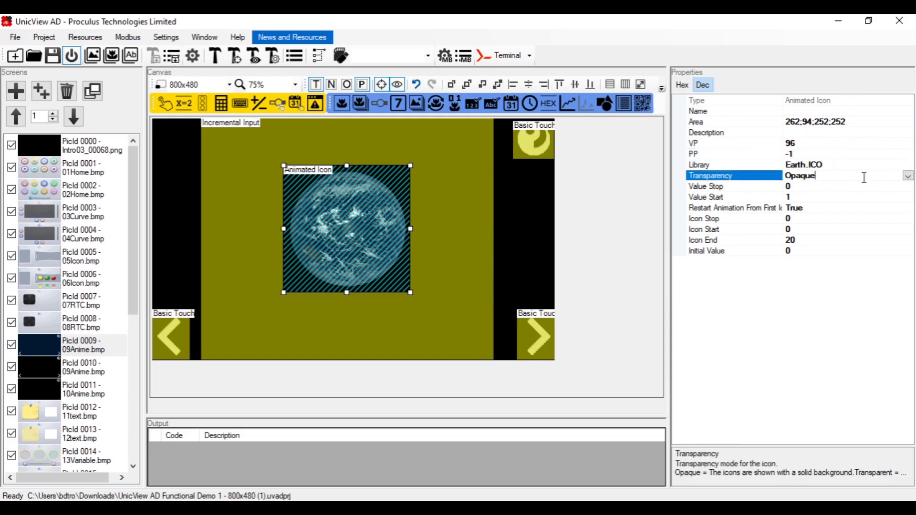
click(907, 176)
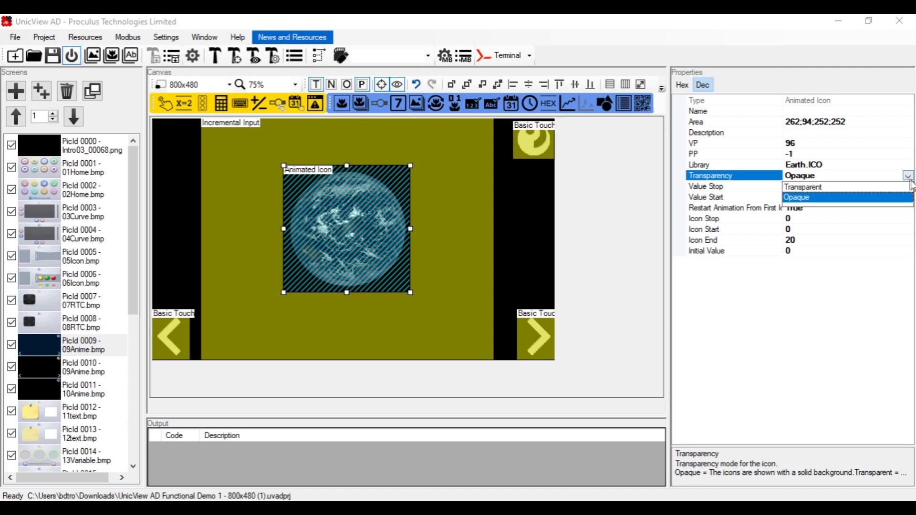
click(858, 197)
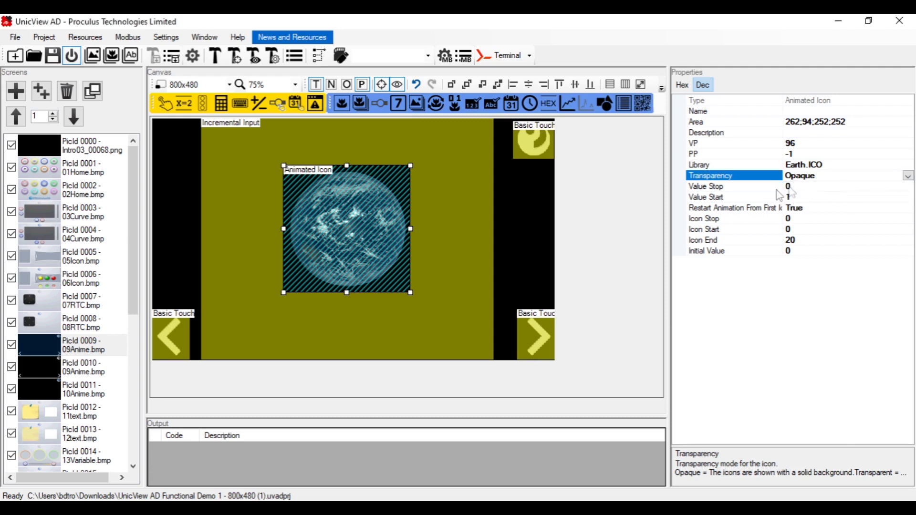
Examine the Animated Icon's Value Stop and Value Start properties and how they relate to its VP.
click(721, 187)
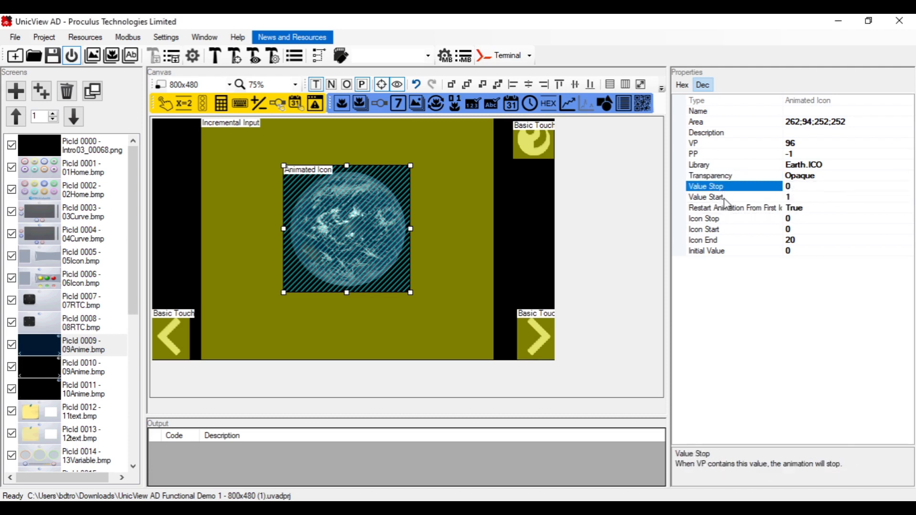
click(725, 197)
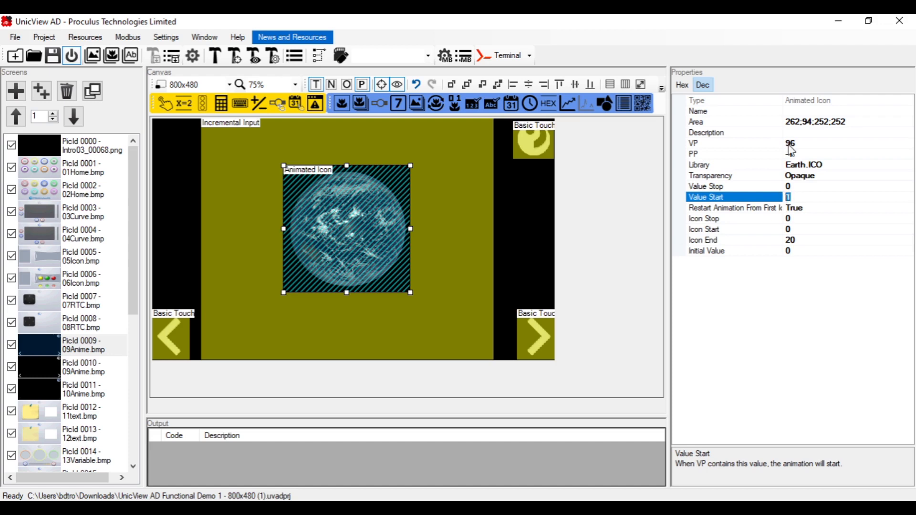
click(806, 143)
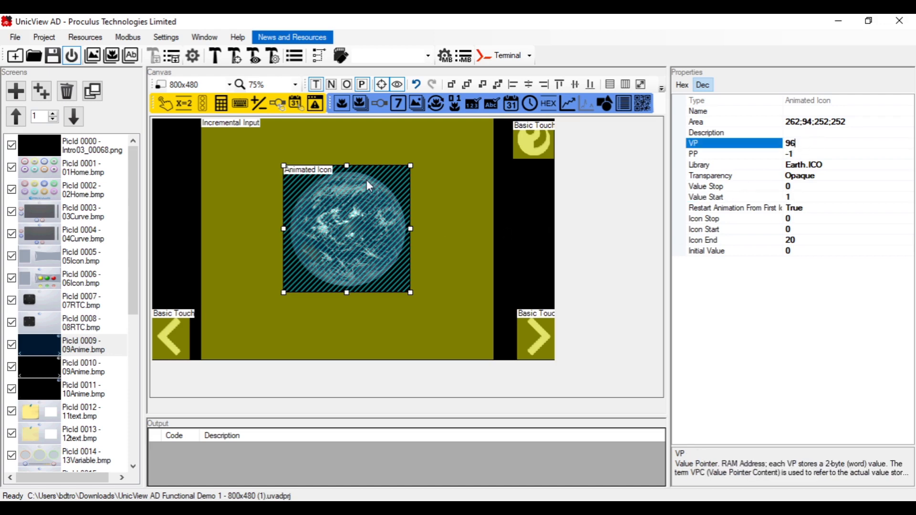
click(802, 190)
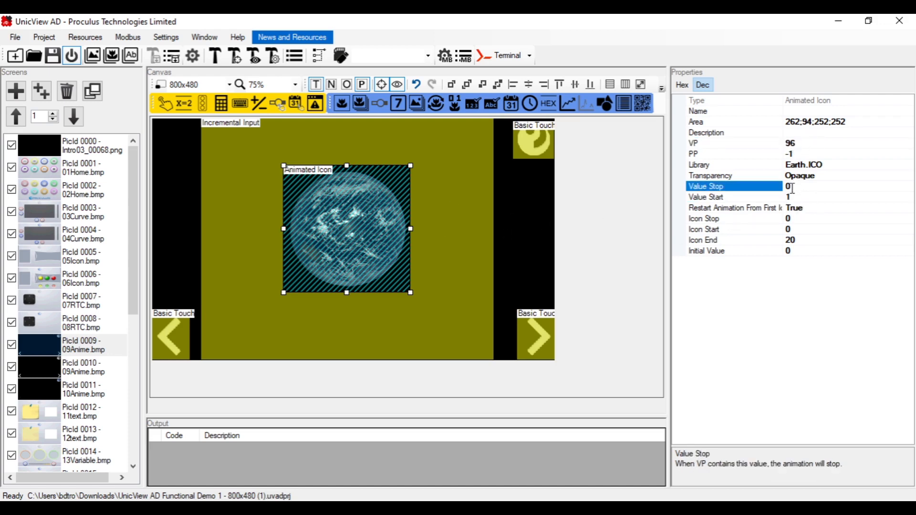
Widen the property list until full names are readable, and review Restart Animation From First Icon and Icon Stop.
drag(673, 192, 620, 193)
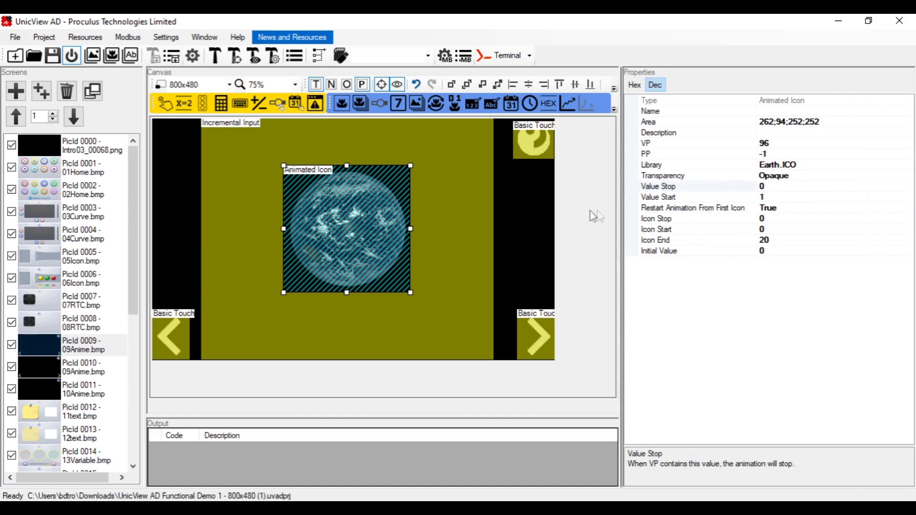
click(784, 209)
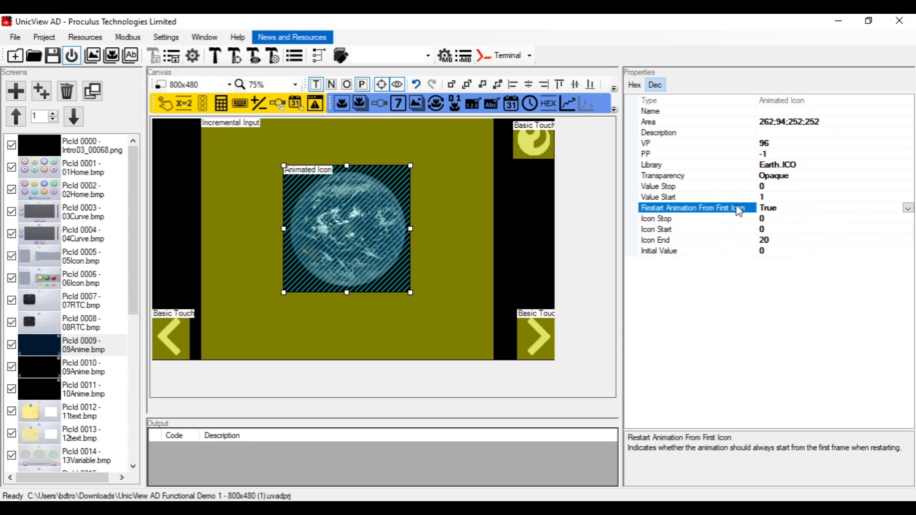
click(685, 221)
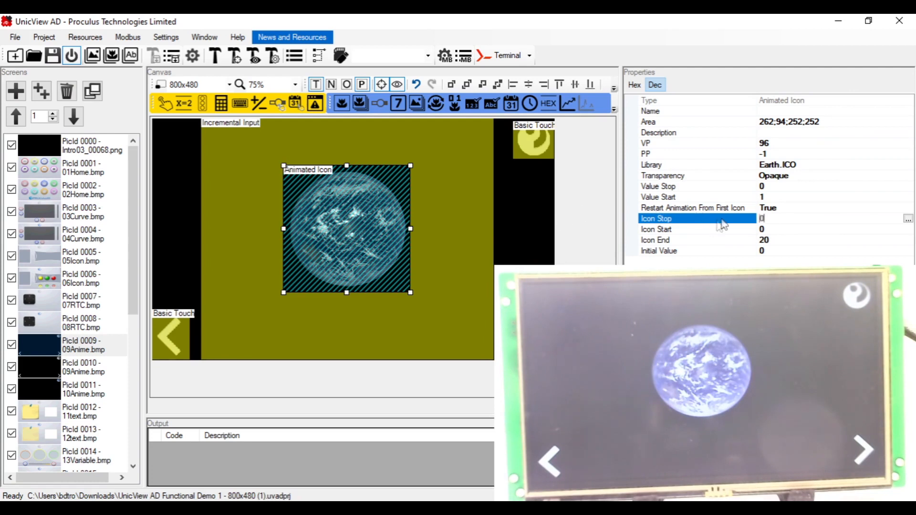
Examine the Animated Icon's Icon Start, Icon End, Initial Value and VP properties with their descriptions.
click(728, 230)
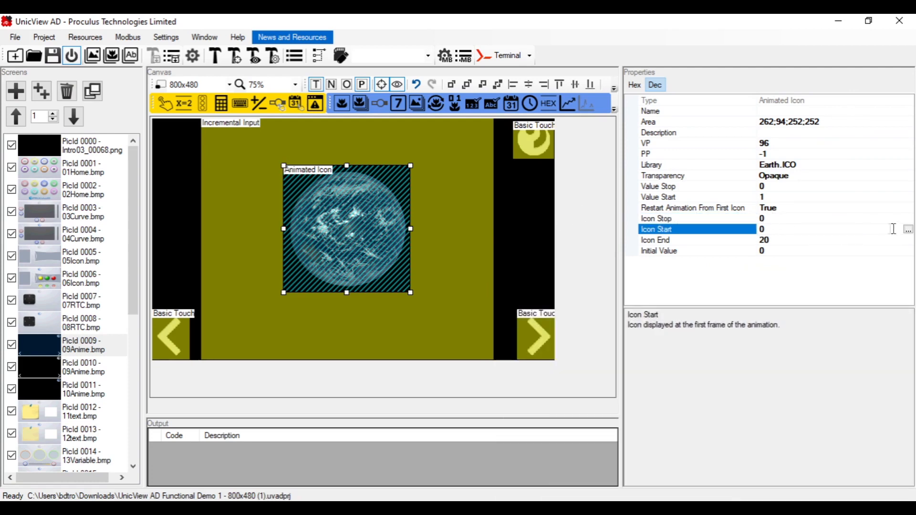
click(740, 243)
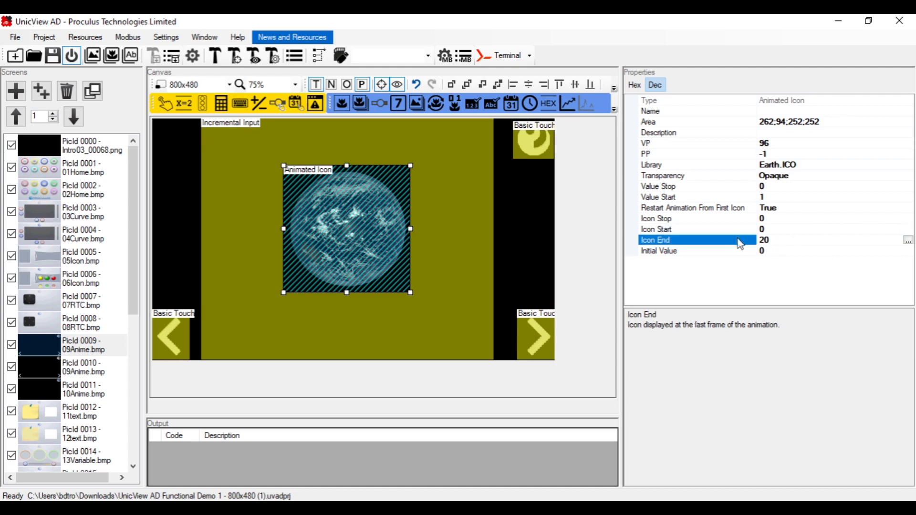
click(771, 229)
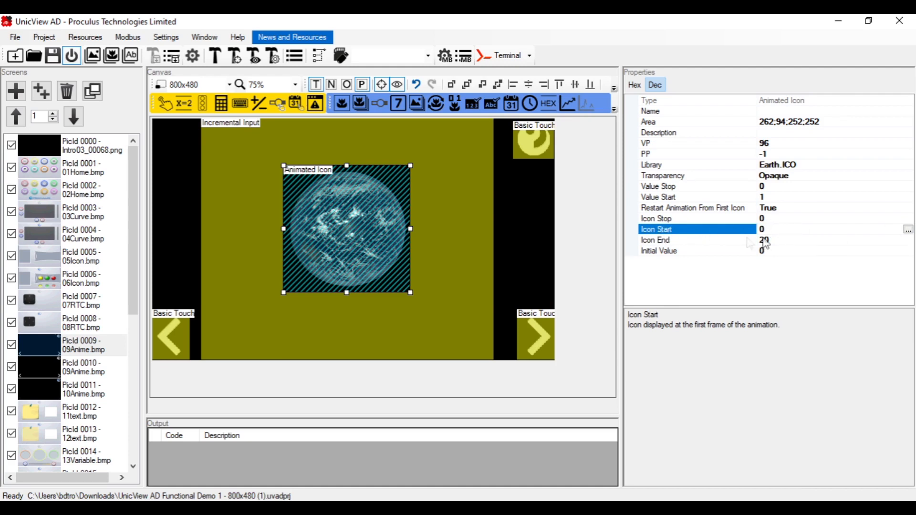
click(772, 239)
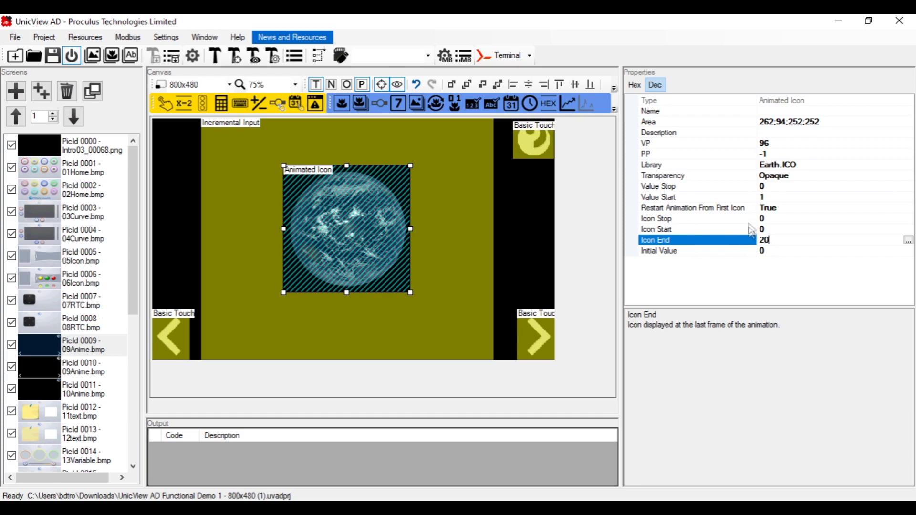
click(719, 253)
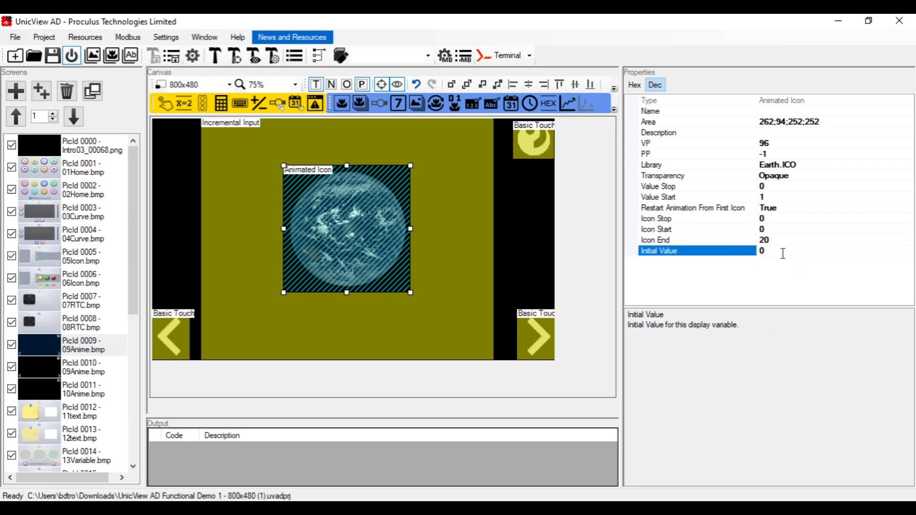
click(785, 142)
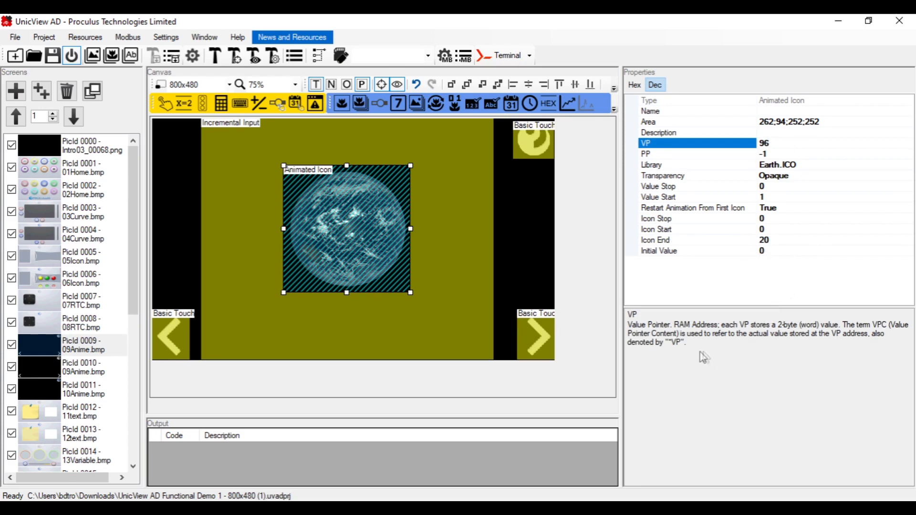
Open the 03Curve.bmp screen with Pic Id 0003, view its vertical Slider Input's properties, and select the Slider Display over it.
click(409, 225)
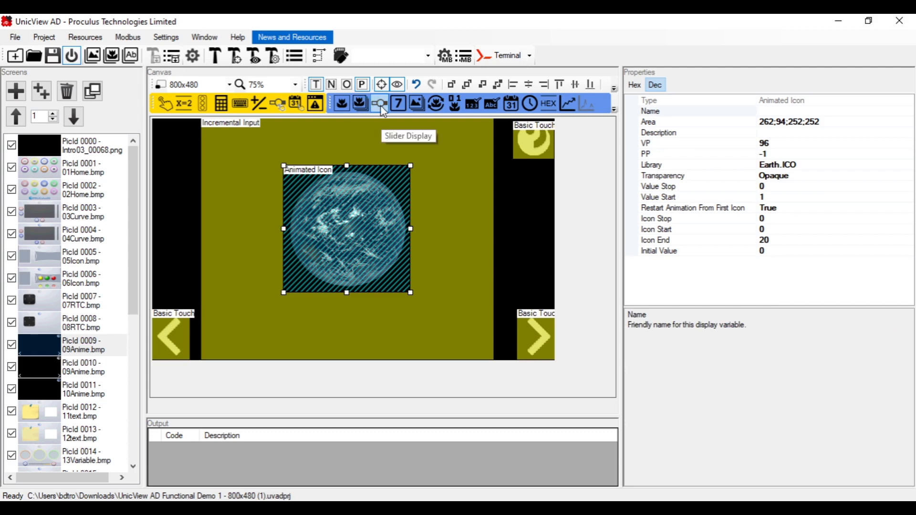
click(39, 216)
click(524, 186)
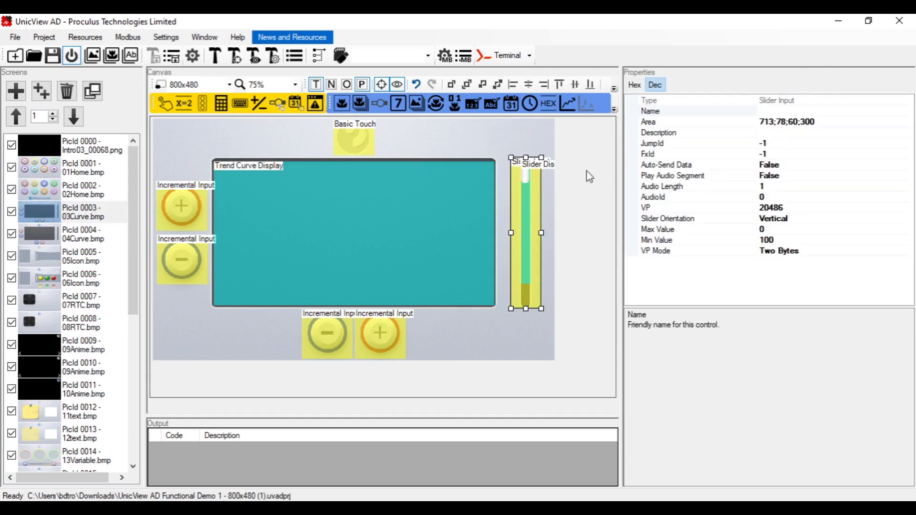
click(474, 146)
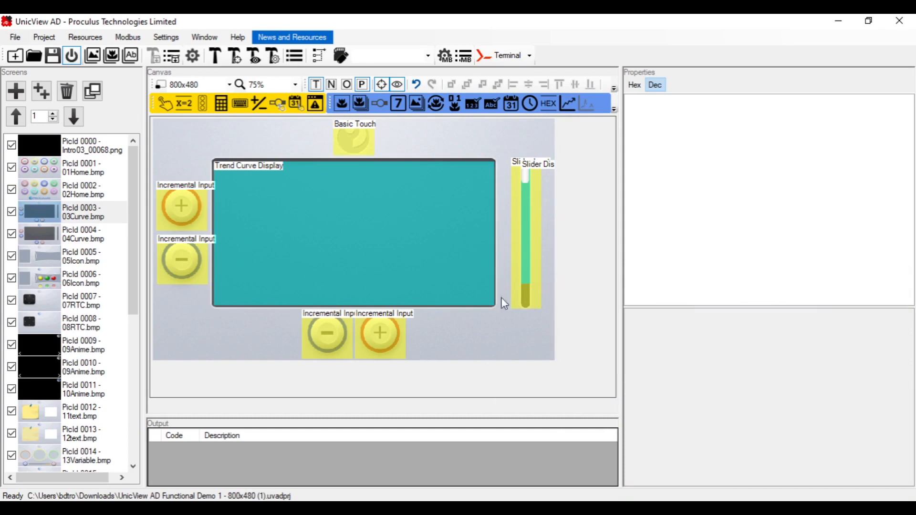
click(524, 177)
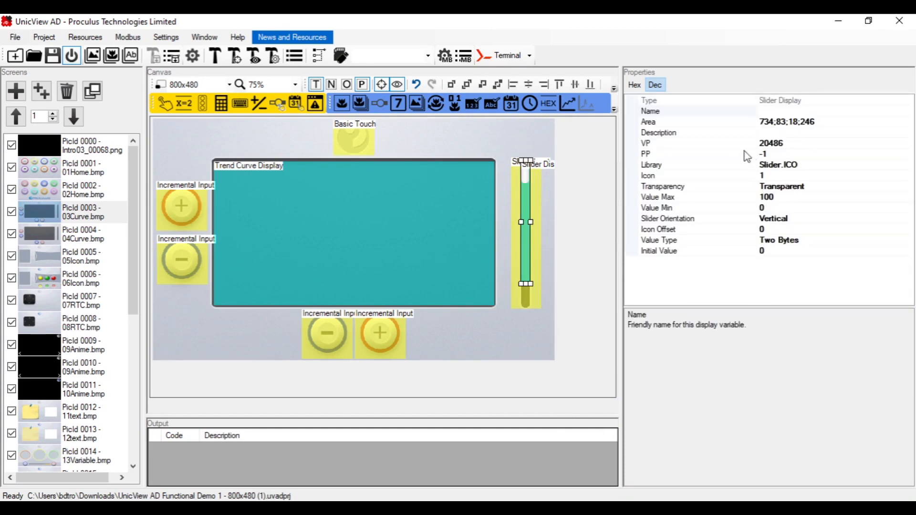
Review the Slider Display's VP and Library properties and view the handle icons available in Slider.ICO, keeping the current icon.
click(789, 143)
click(806, 165)
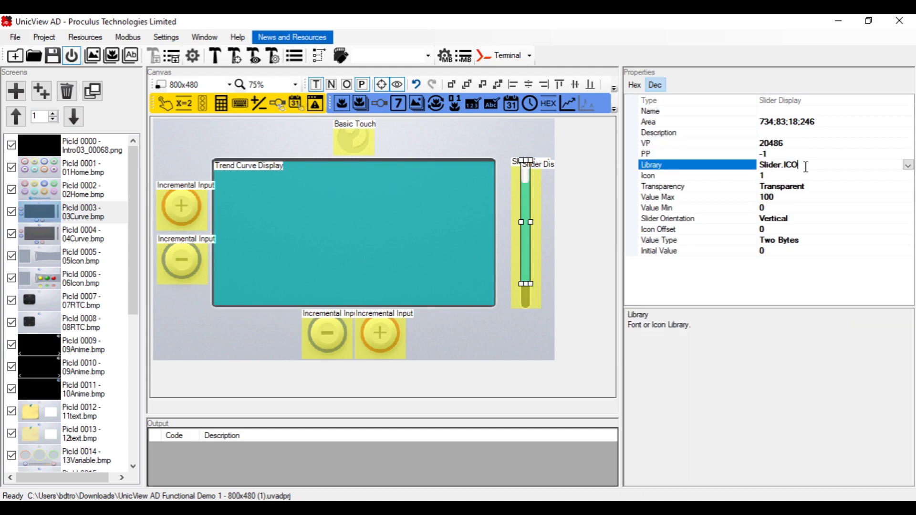
double_click(812, 168)
click(839, 171)
click(905, 175)
click(908, 176)
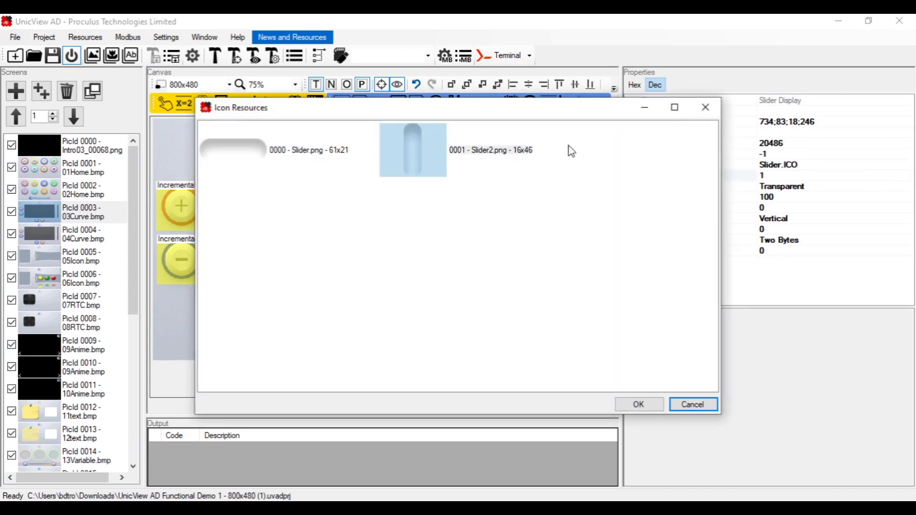
click(705, 108)
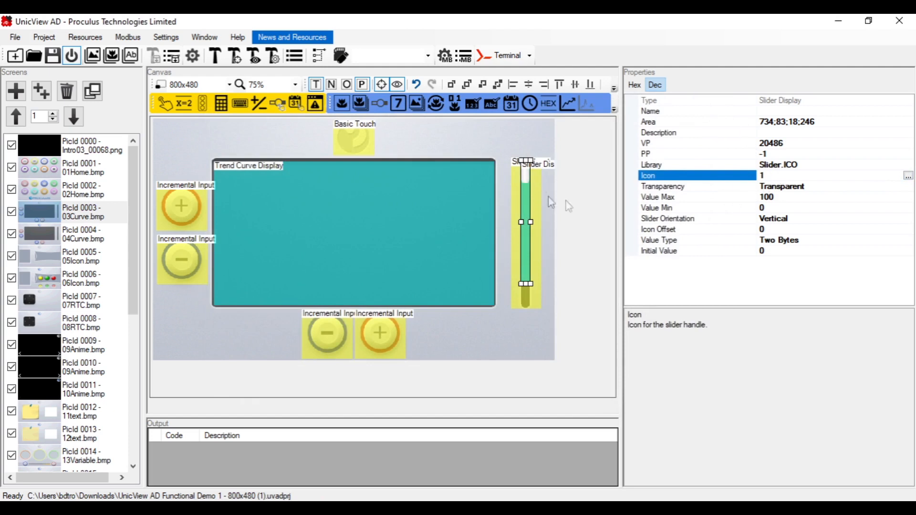
Examine the Slider Display's Transparency, Value Max and Value Min properties with their descriptions.
click(722, 188)
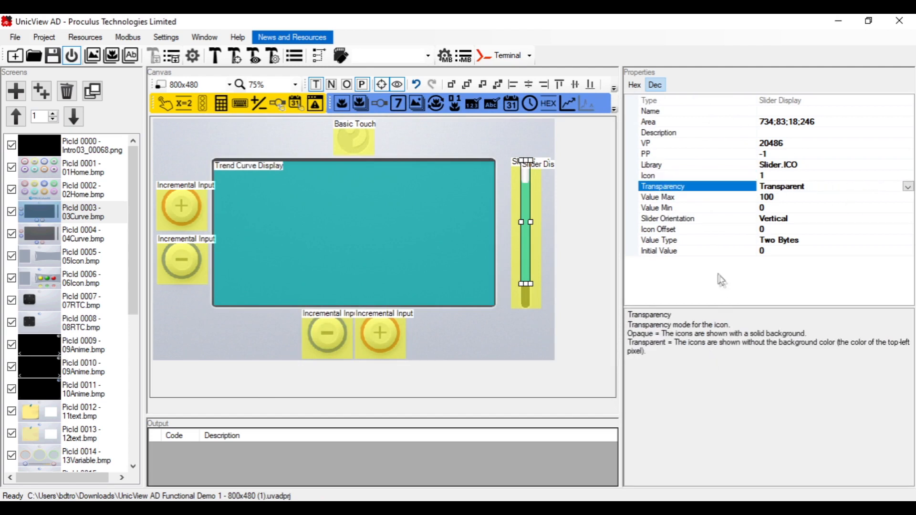
click(666, 199)
click(668, 207)
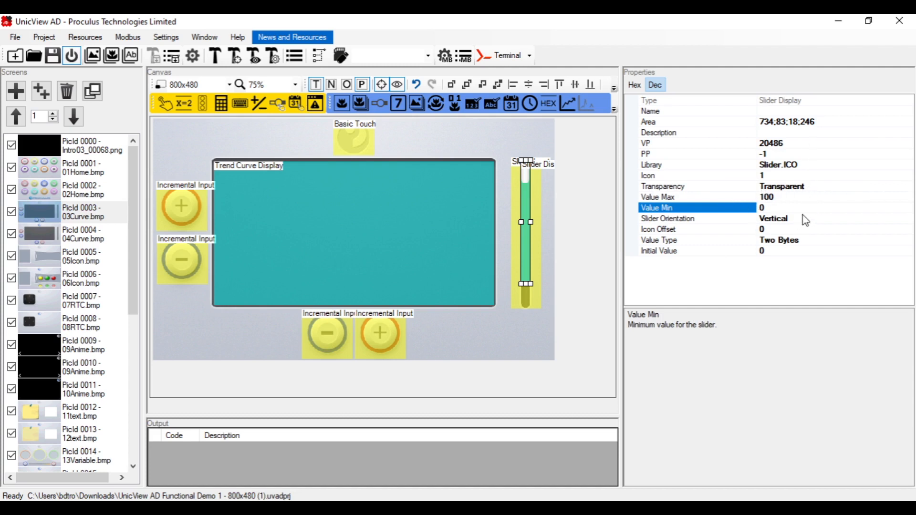
click(782, 197)
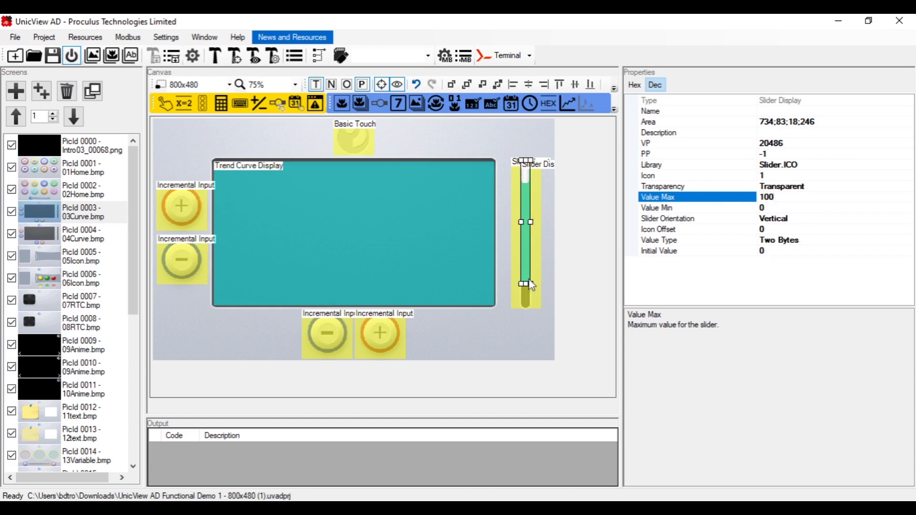
Review the Slider Orientation options of the Slider Display, keeping Vertical.
click(662, 219)
click(904, 218)
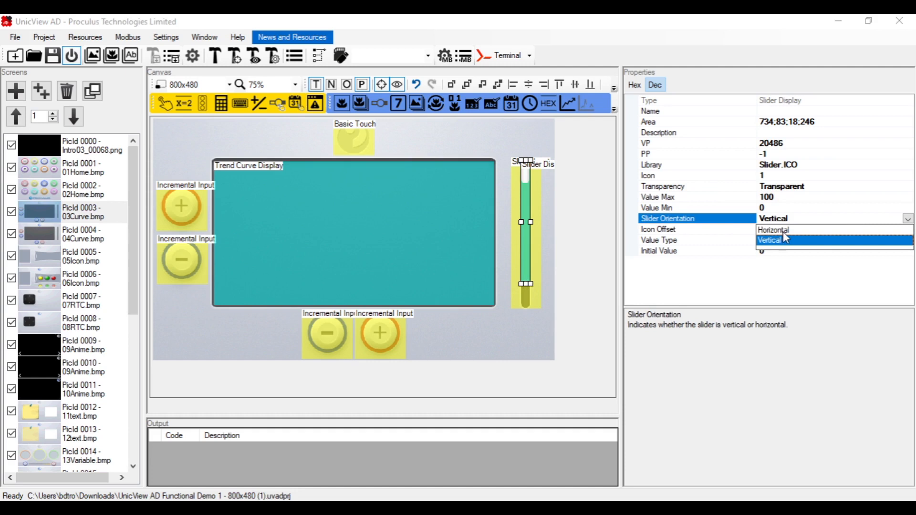
click(817, 219)
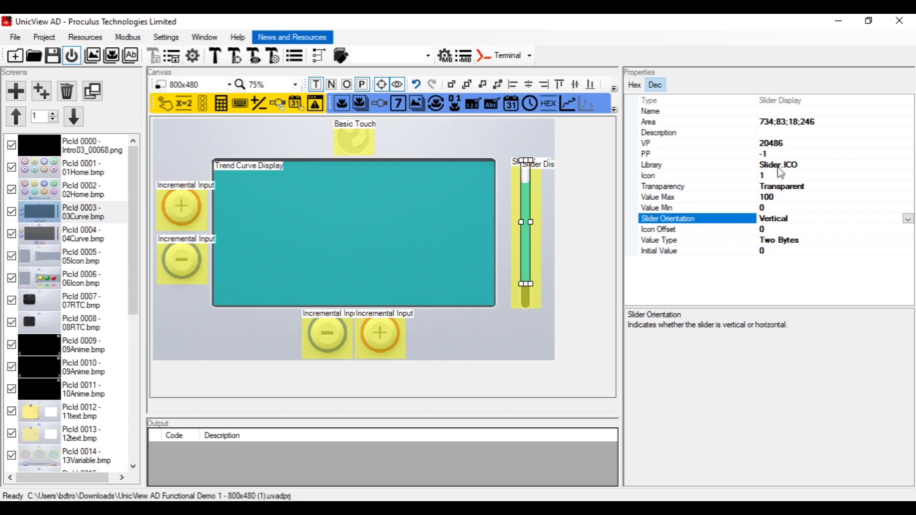
Compare the Slider Input's VP and value limits with those of the Slider Display, including Value Max.
click(511, 237)
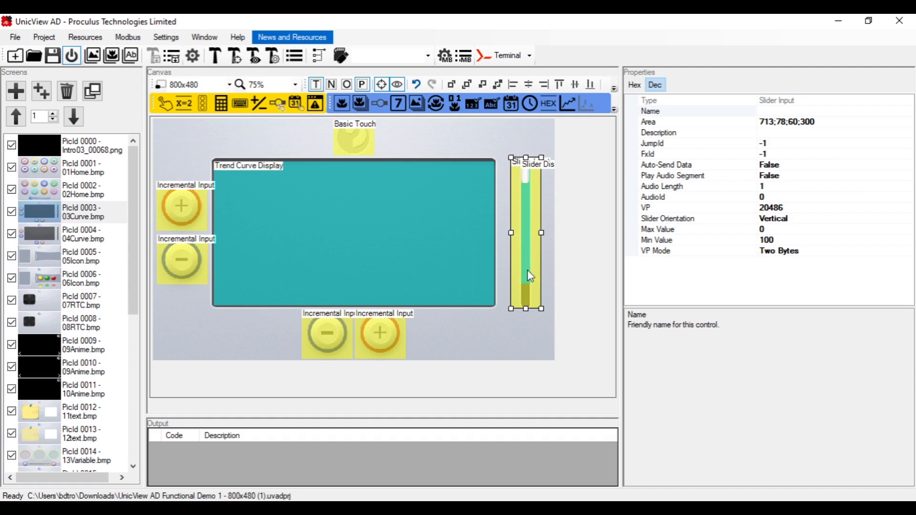
click(523, 182)
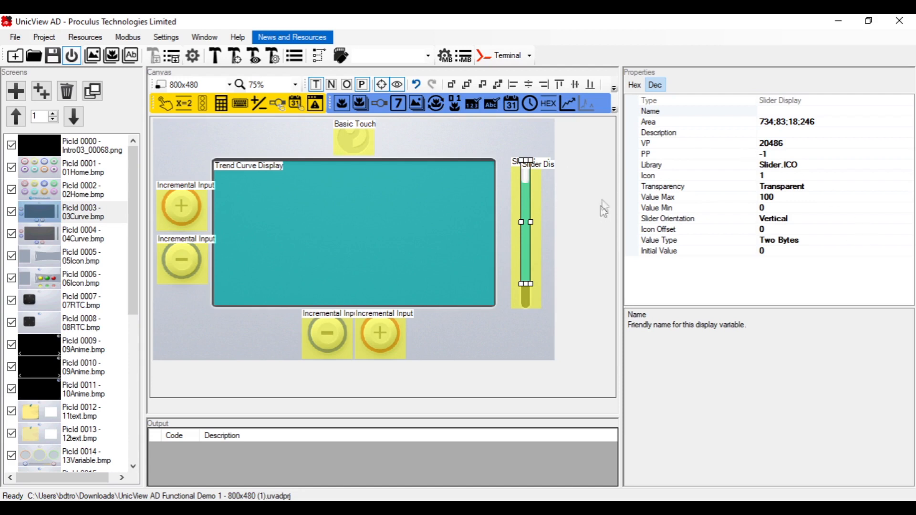
click(775, 197)
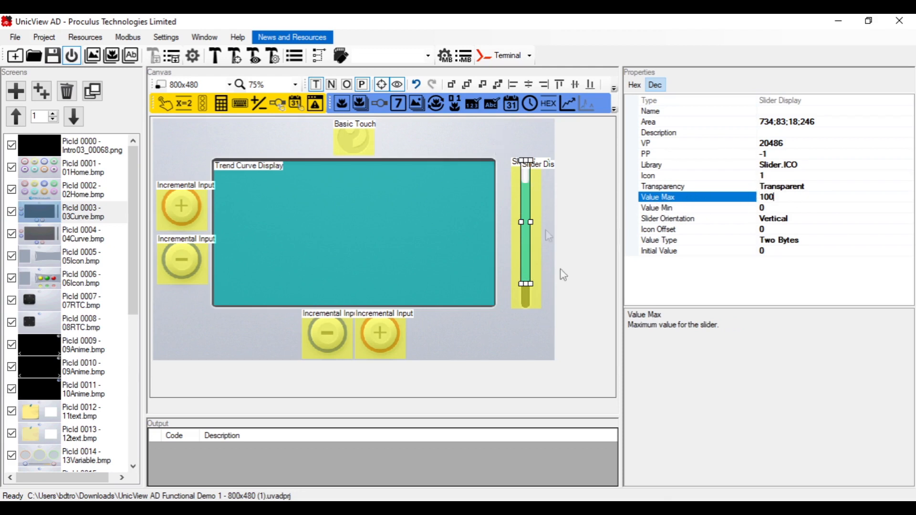
Recheck the Slider Display's orientation options without changing them, read the Icon Offset description, and deselect the control.
click(697, 220)
click(906, 219)
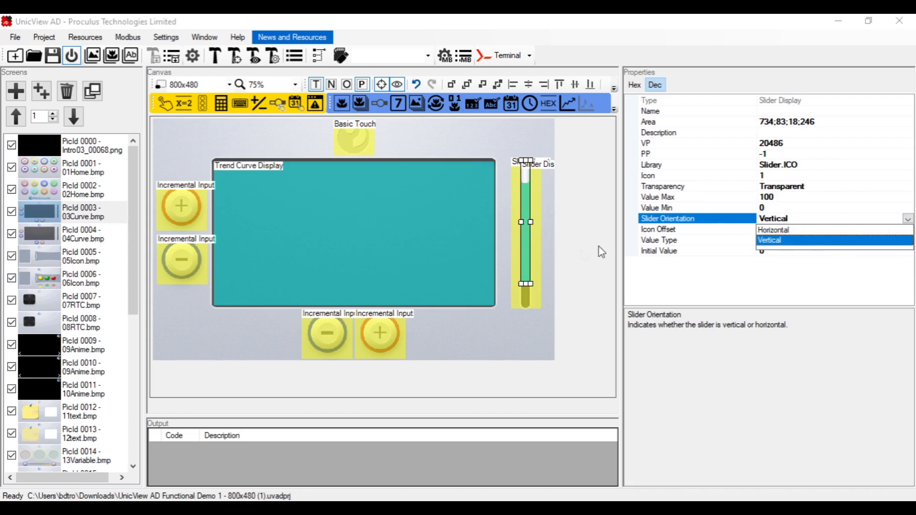
click(836, 217)
click(706, 229)
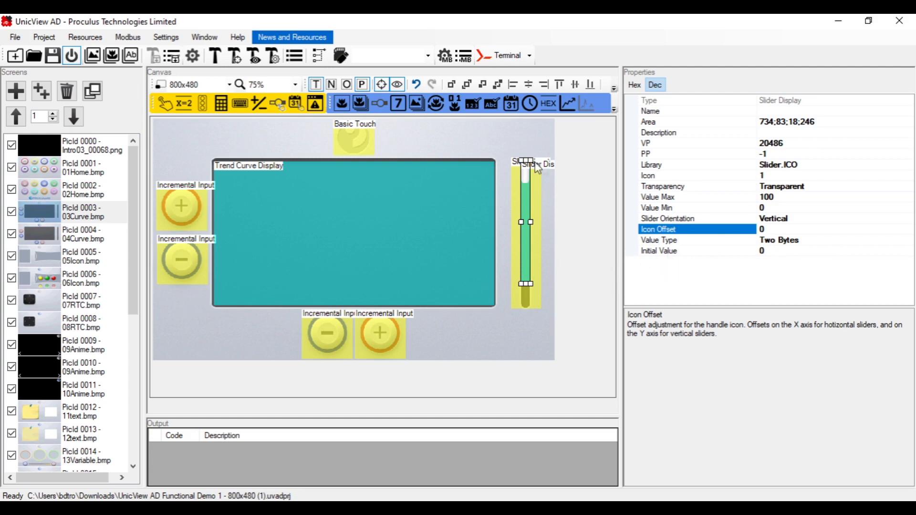
click(507, 144)
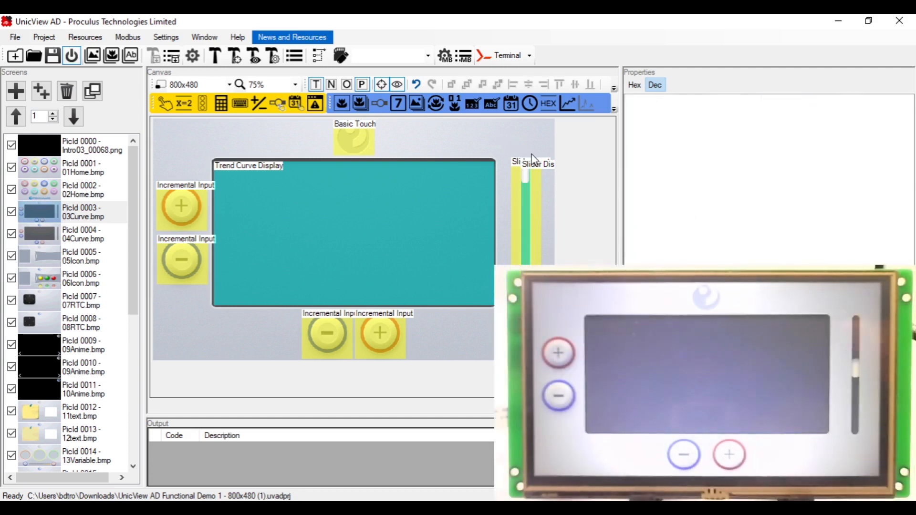